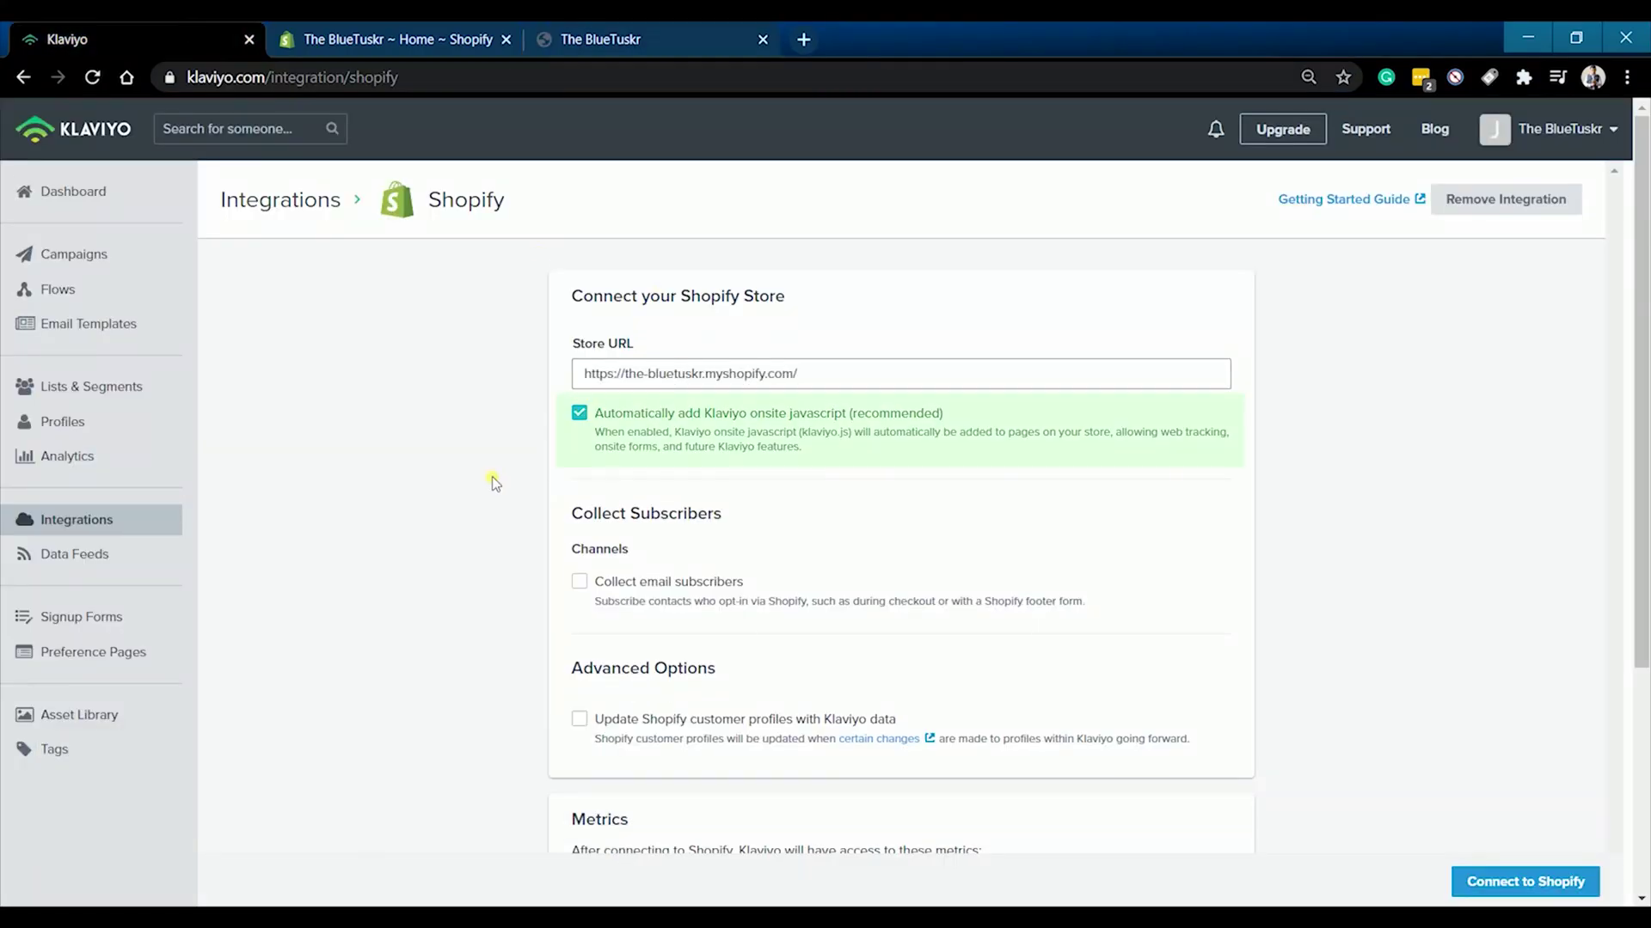
- Collect Shopify email subscribers into the Klaviyo Newsletter list
click(579, 581)
click(641, 663)
click(612, 731)
scroll(481, 662, down, 4)
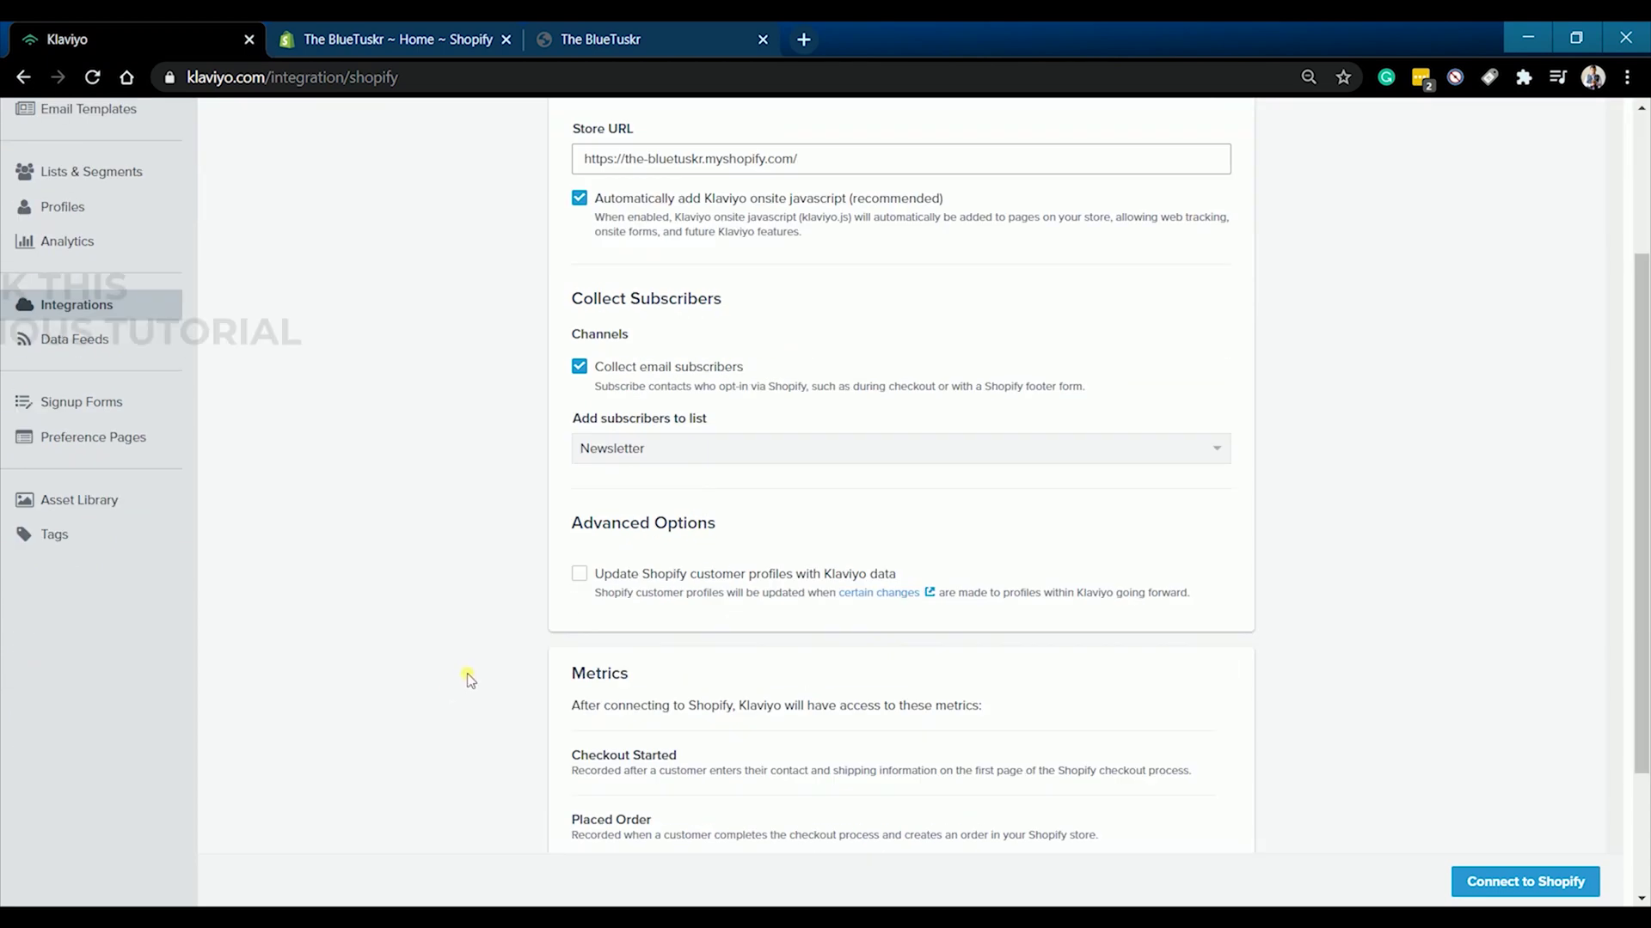
- Enable updating Shopify customer profiles with Klaviyo data and connect to Shopify
click(580, 466)
scroll(559, 619, down, 2)
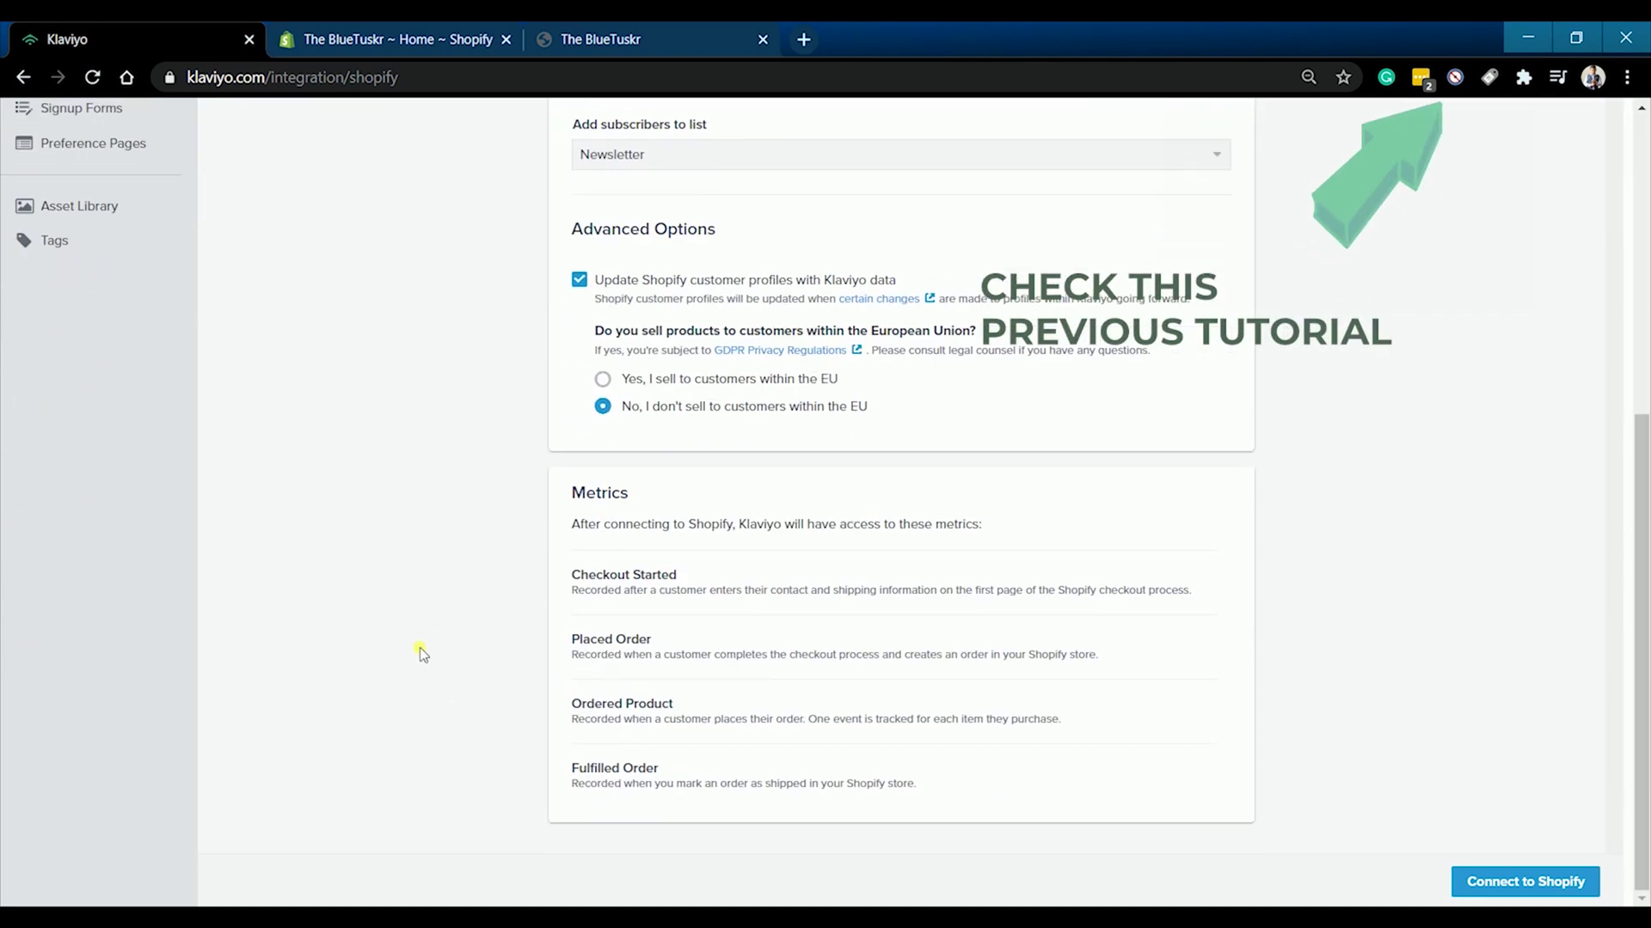
scroll(419, 647, up, 1)
scroll(420, 646, down, 1)
click(1525, 882)
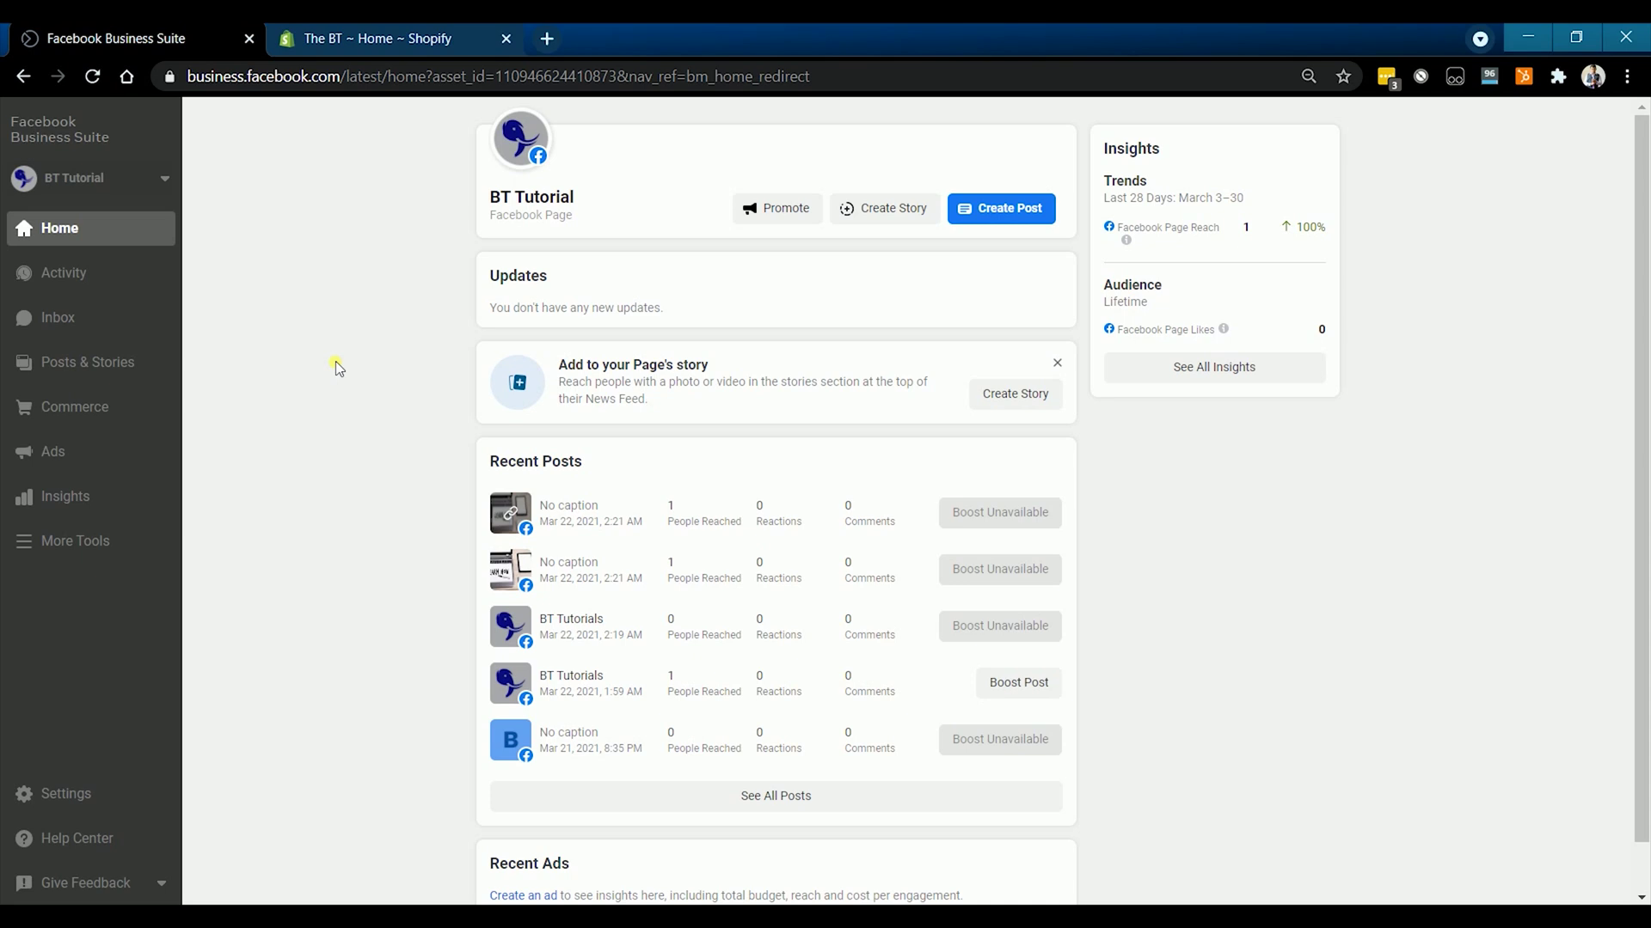
- Open Events Manager from More Tools to the Ads Pixel for Shopify Facebook Ad overview
click(69, 543)
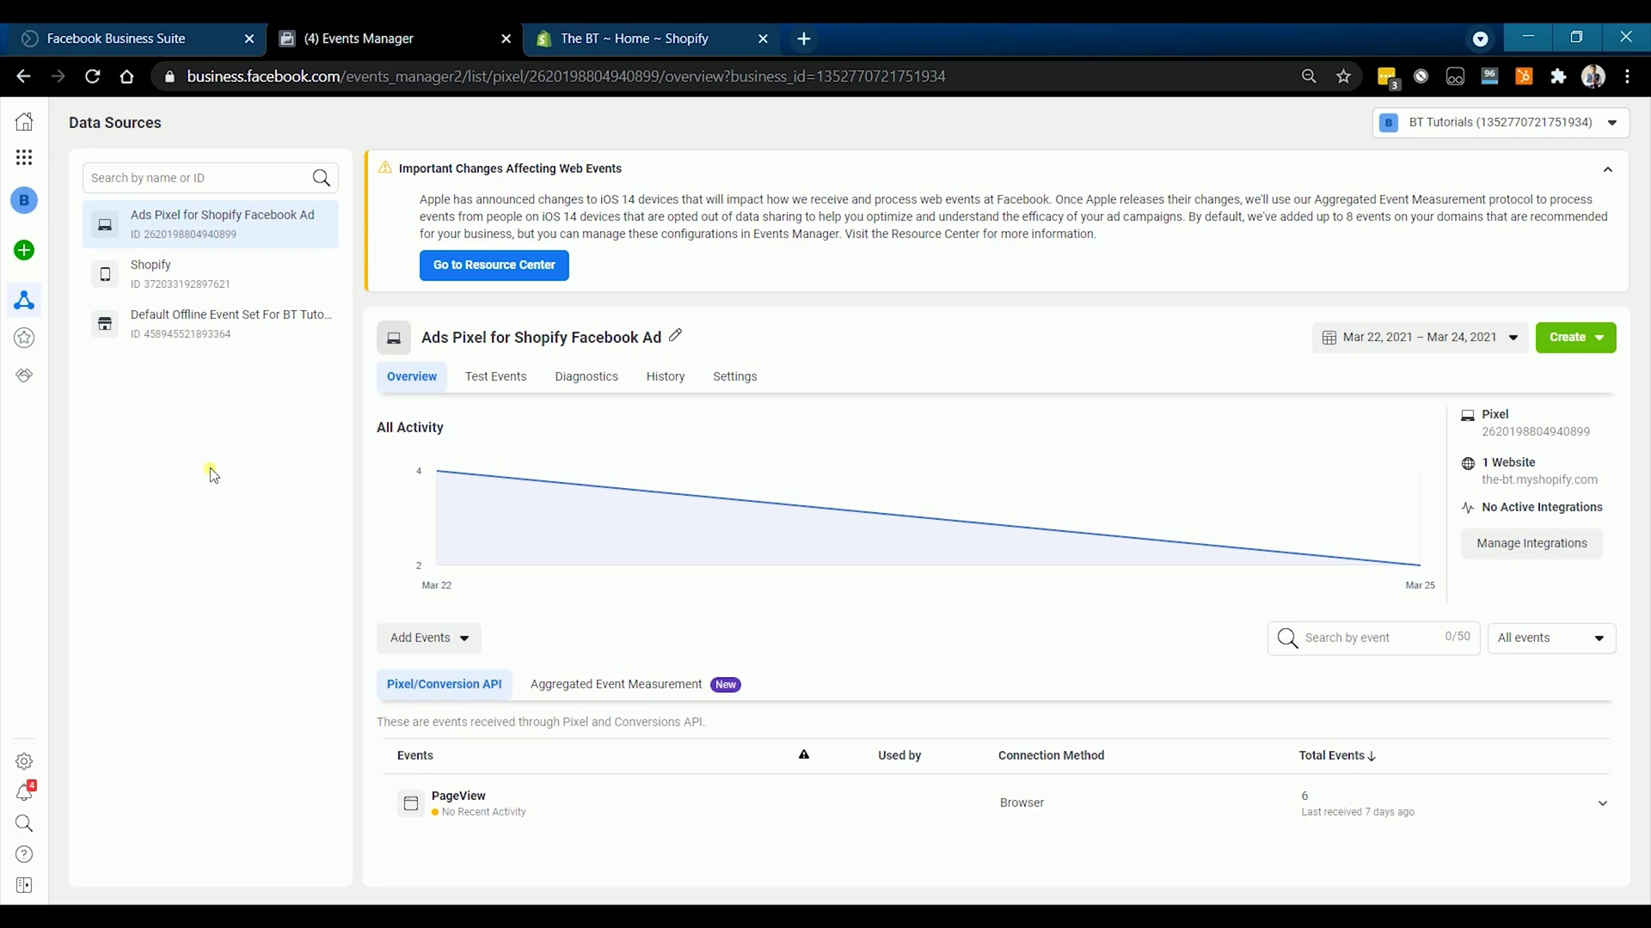
mouse_move(28, 308)
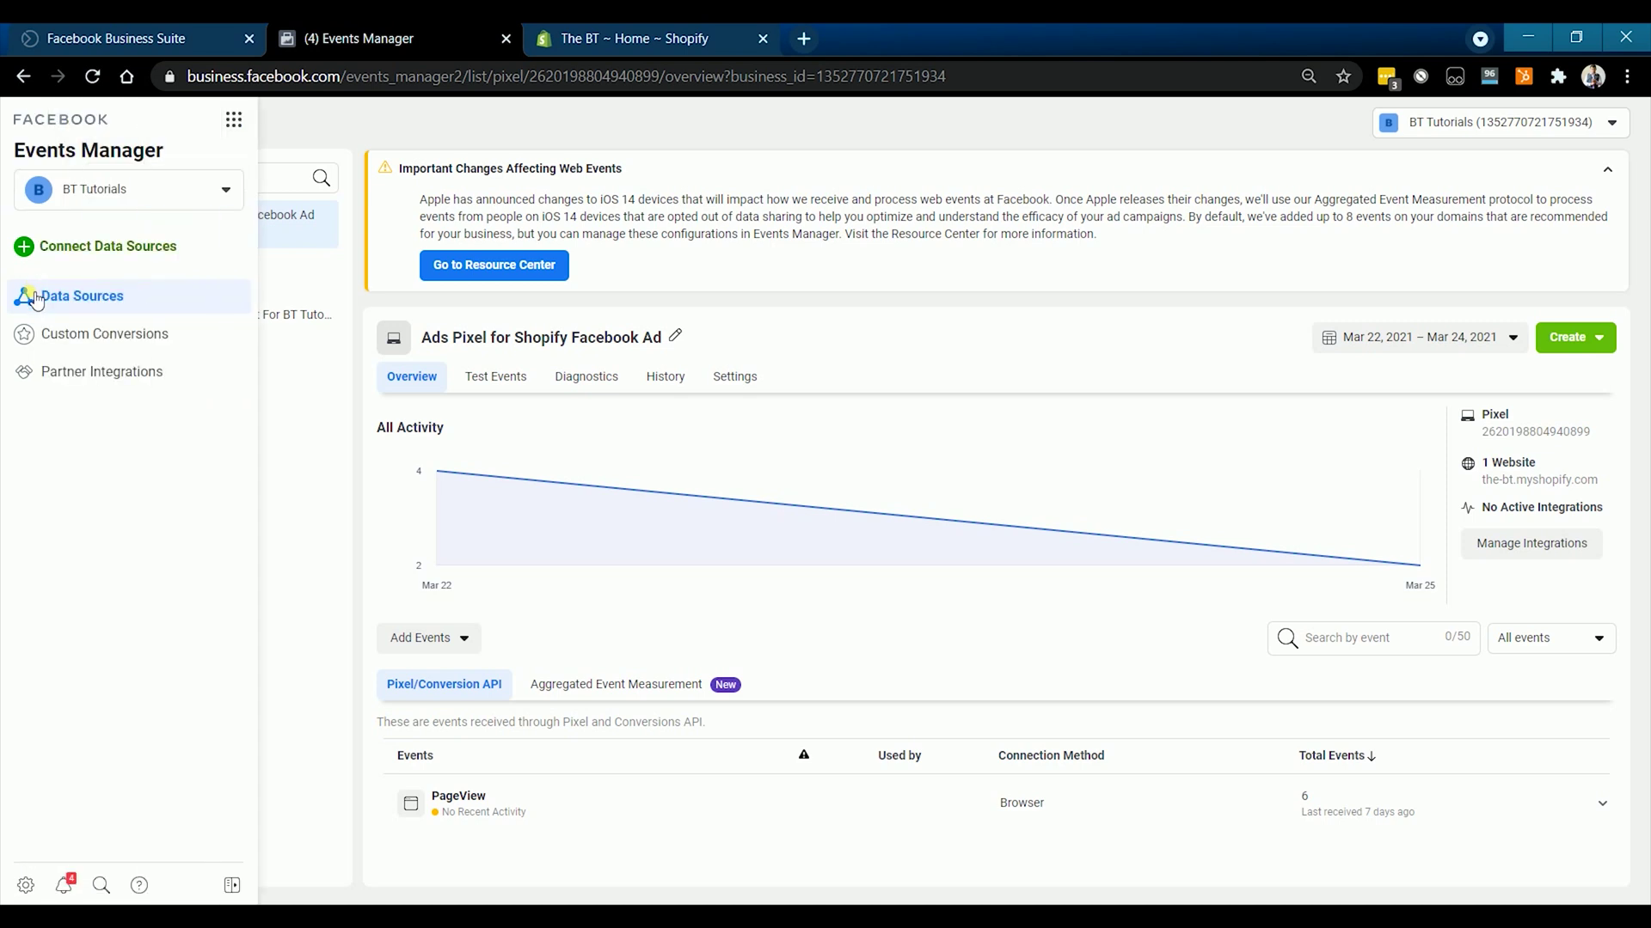
- Open the Shopify integration details from Partner Integrations
click(95, 373)
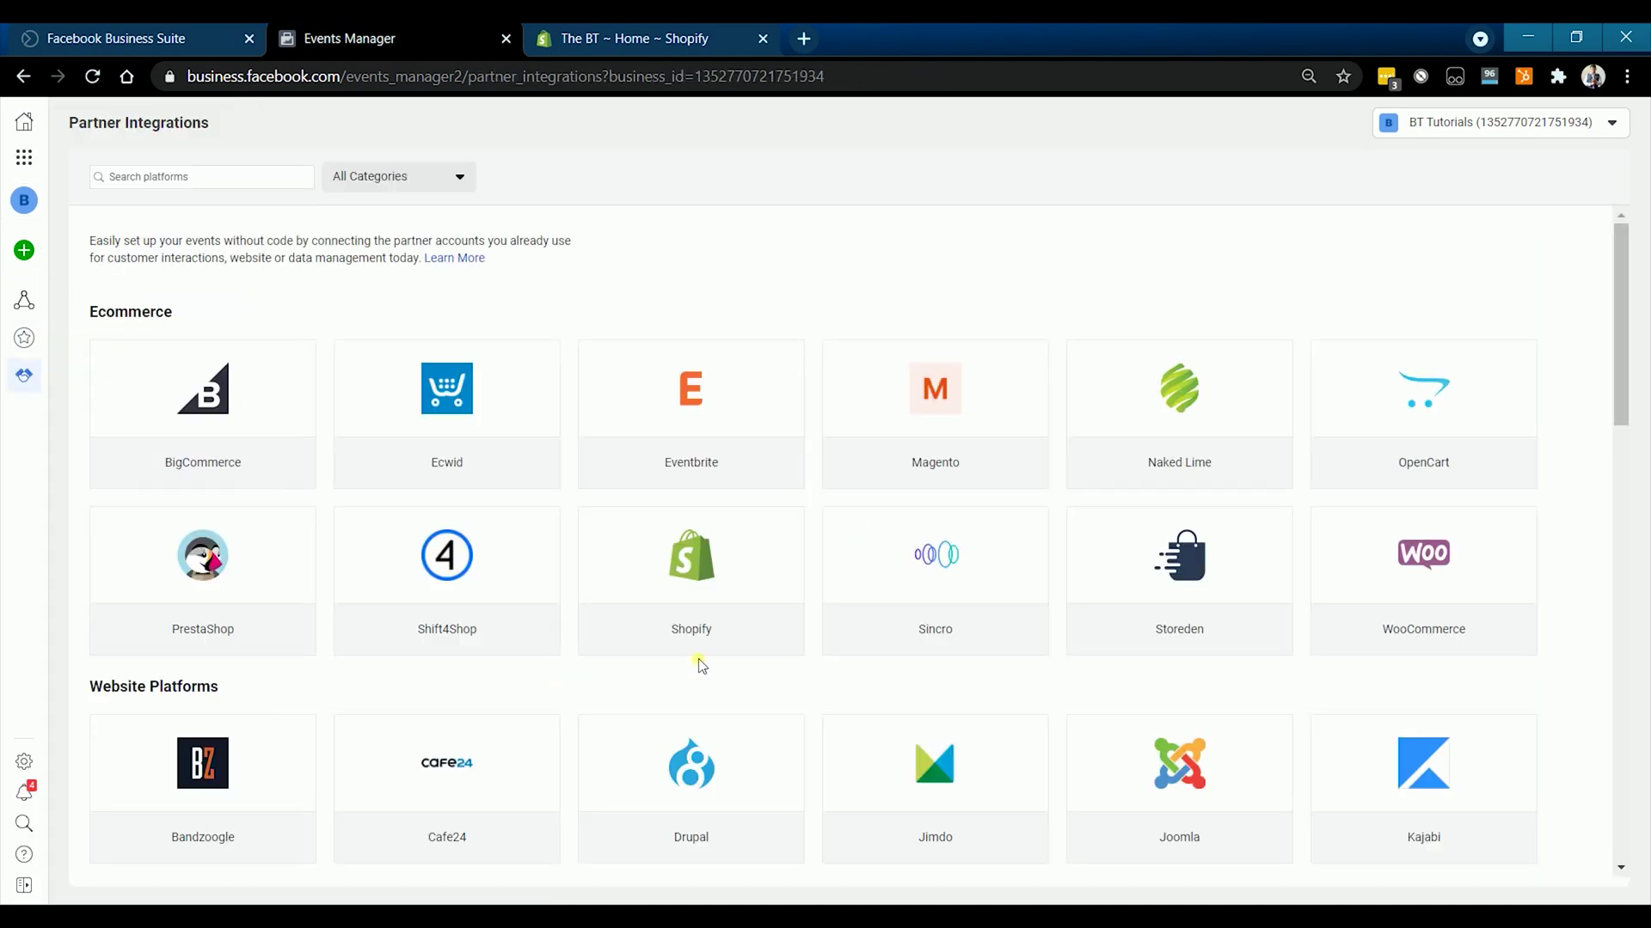
mouse_move(662, 563)
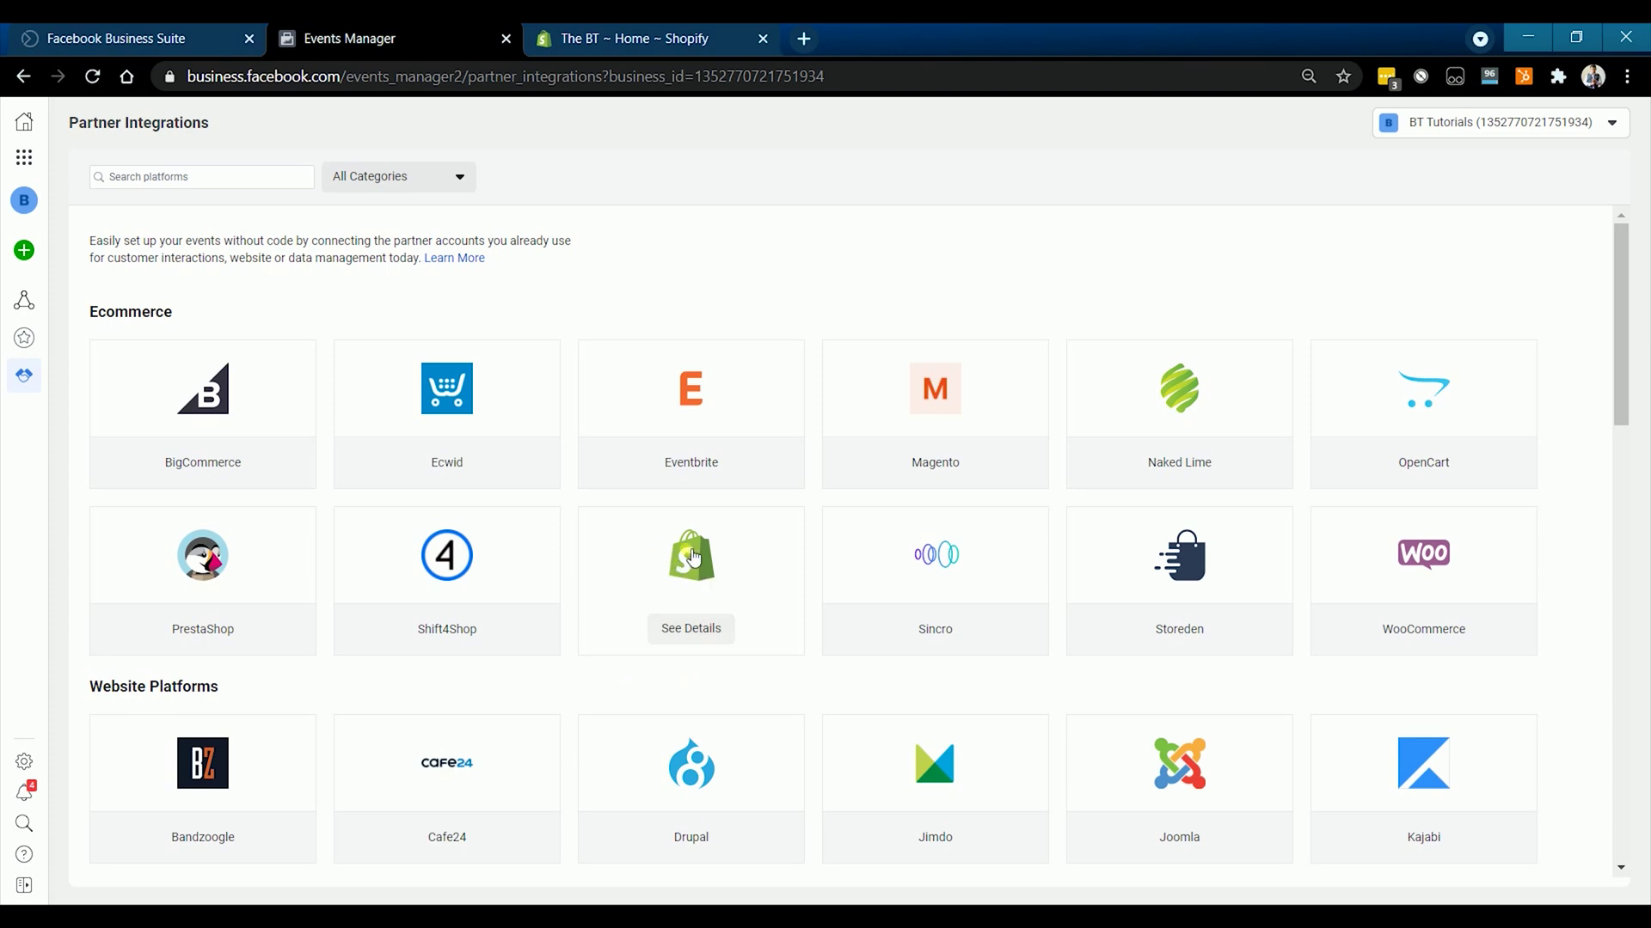
click(693, 556)
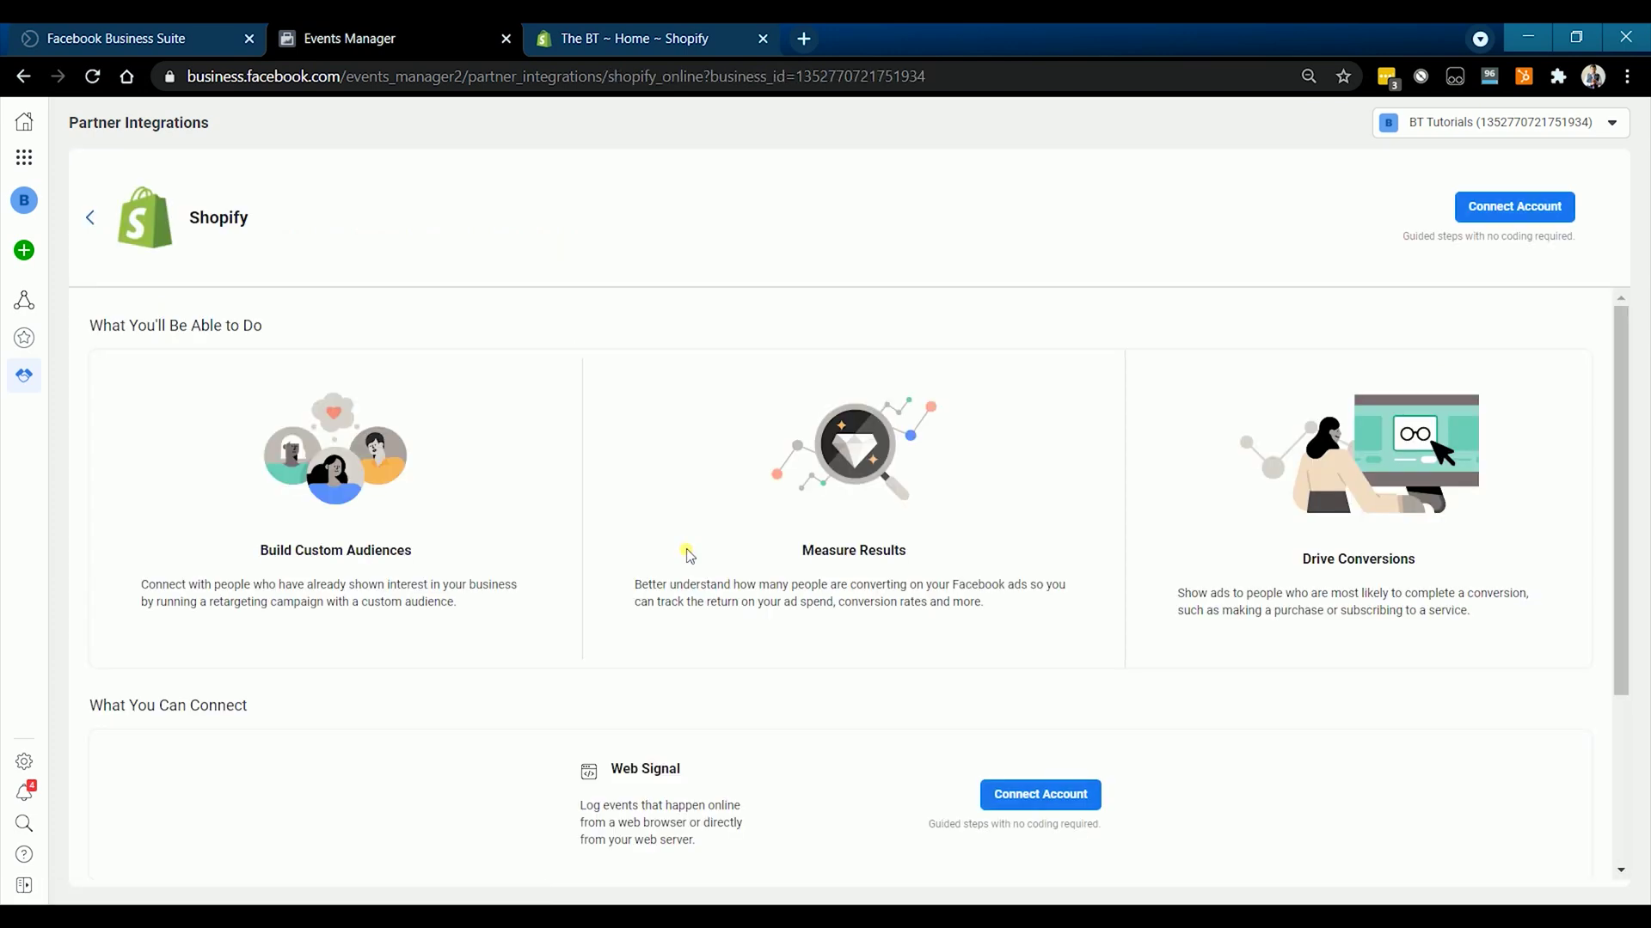
scroll(1411, 656, down, 3)
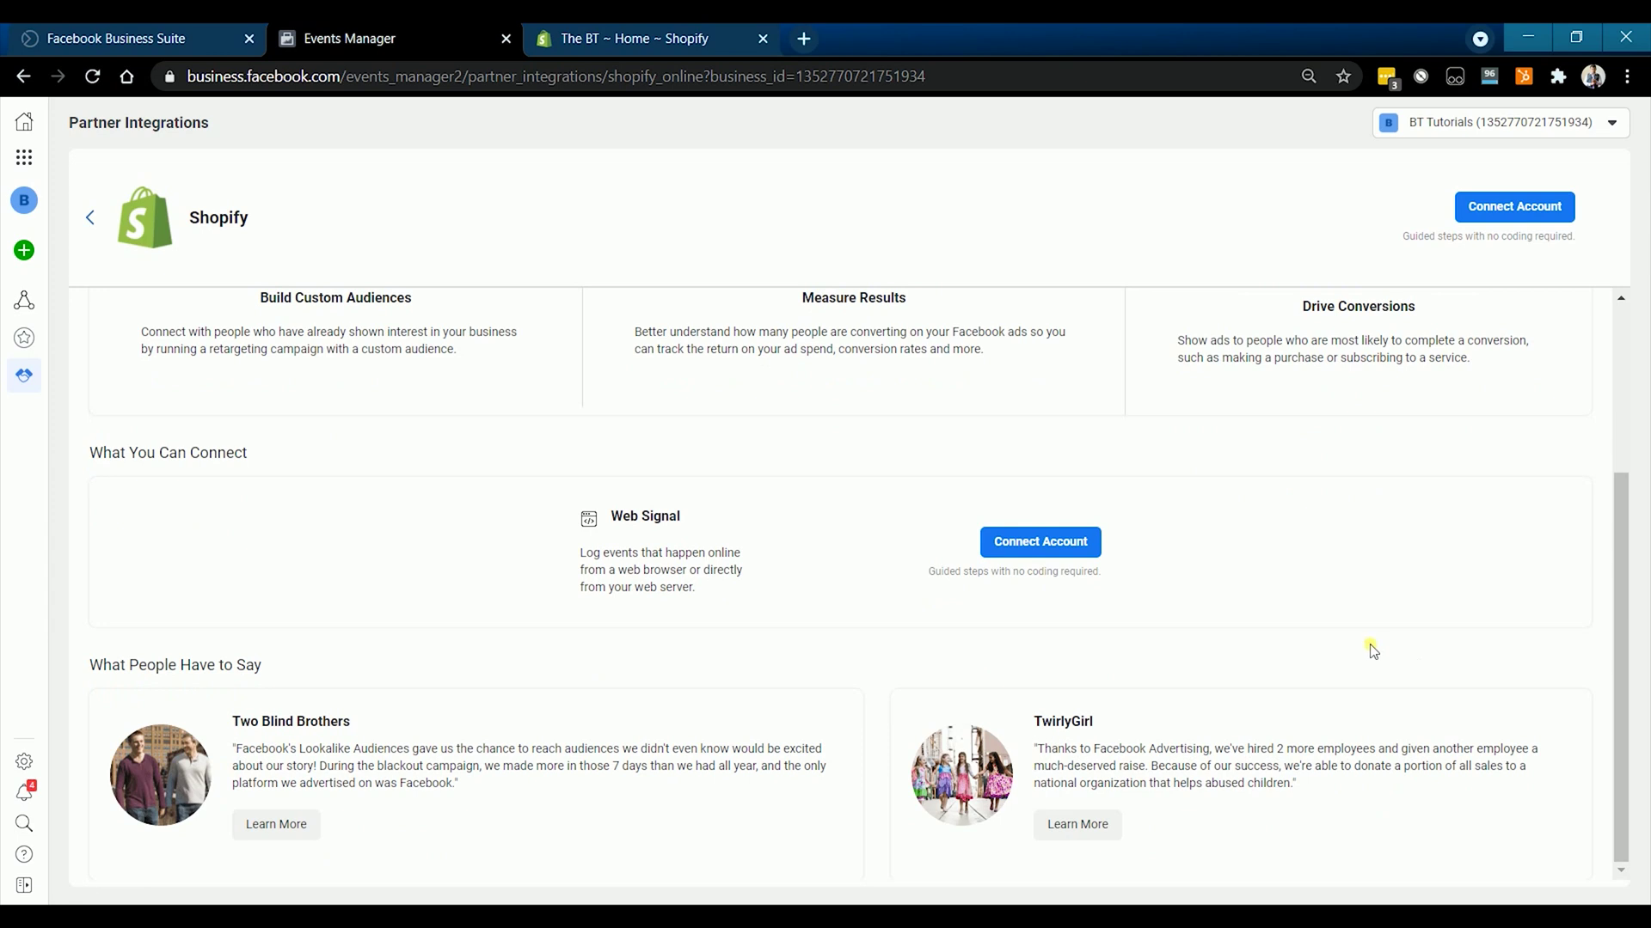
- Start Shopify's web connection using Pixel and advance to the choose-pixel step
click(1040, 547)
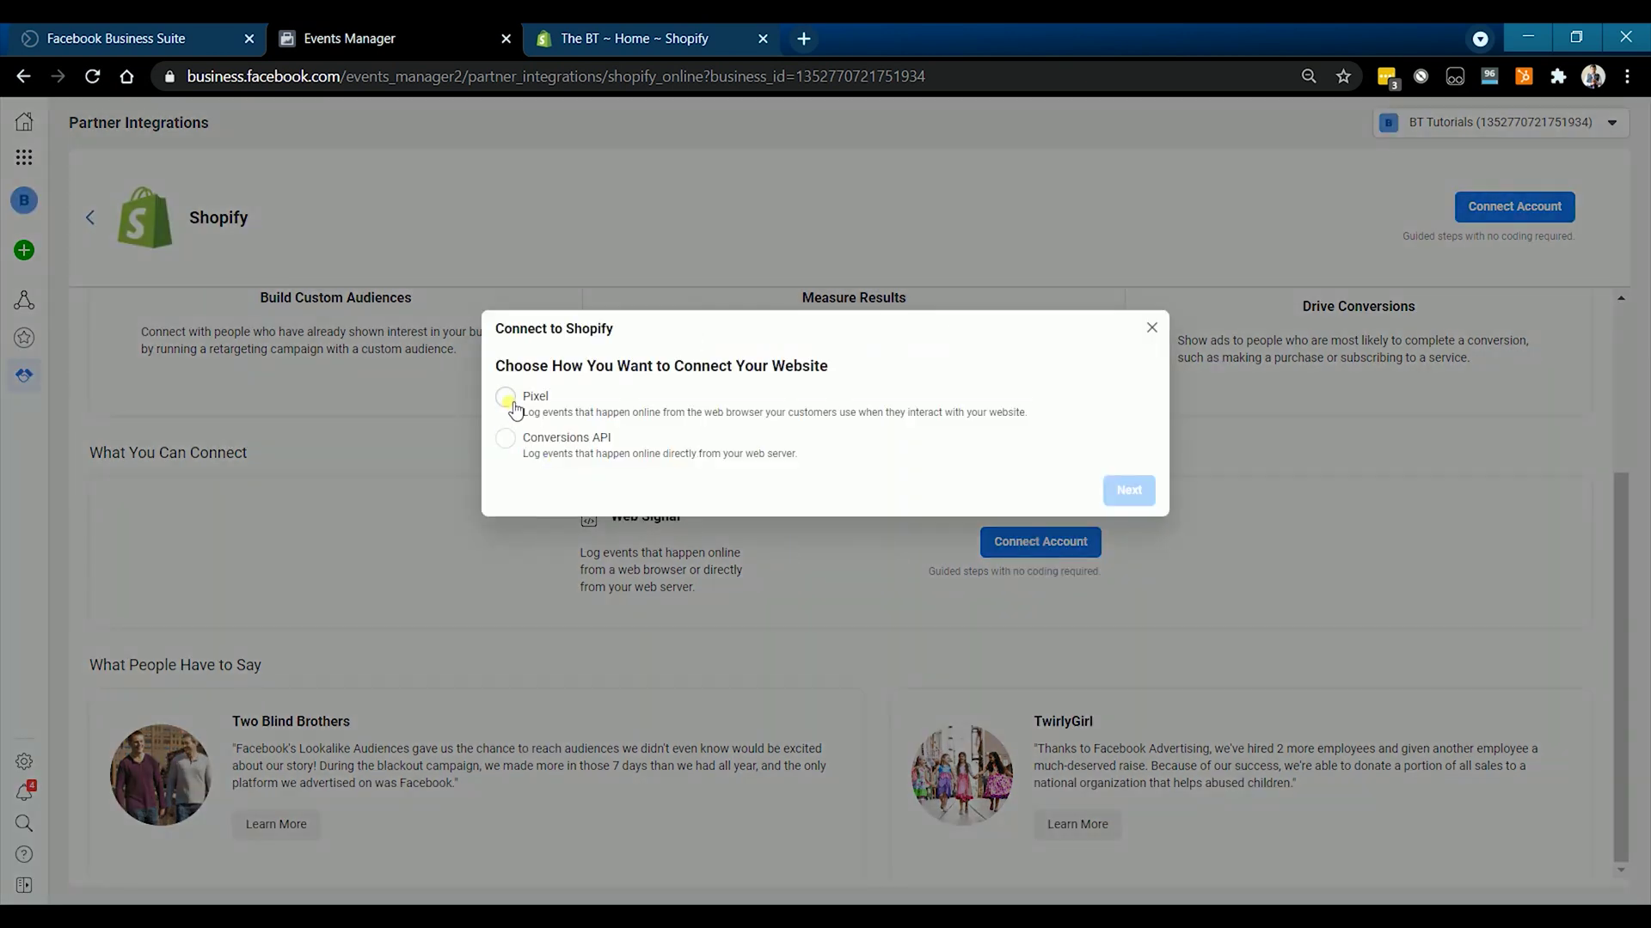
click(507, 399)
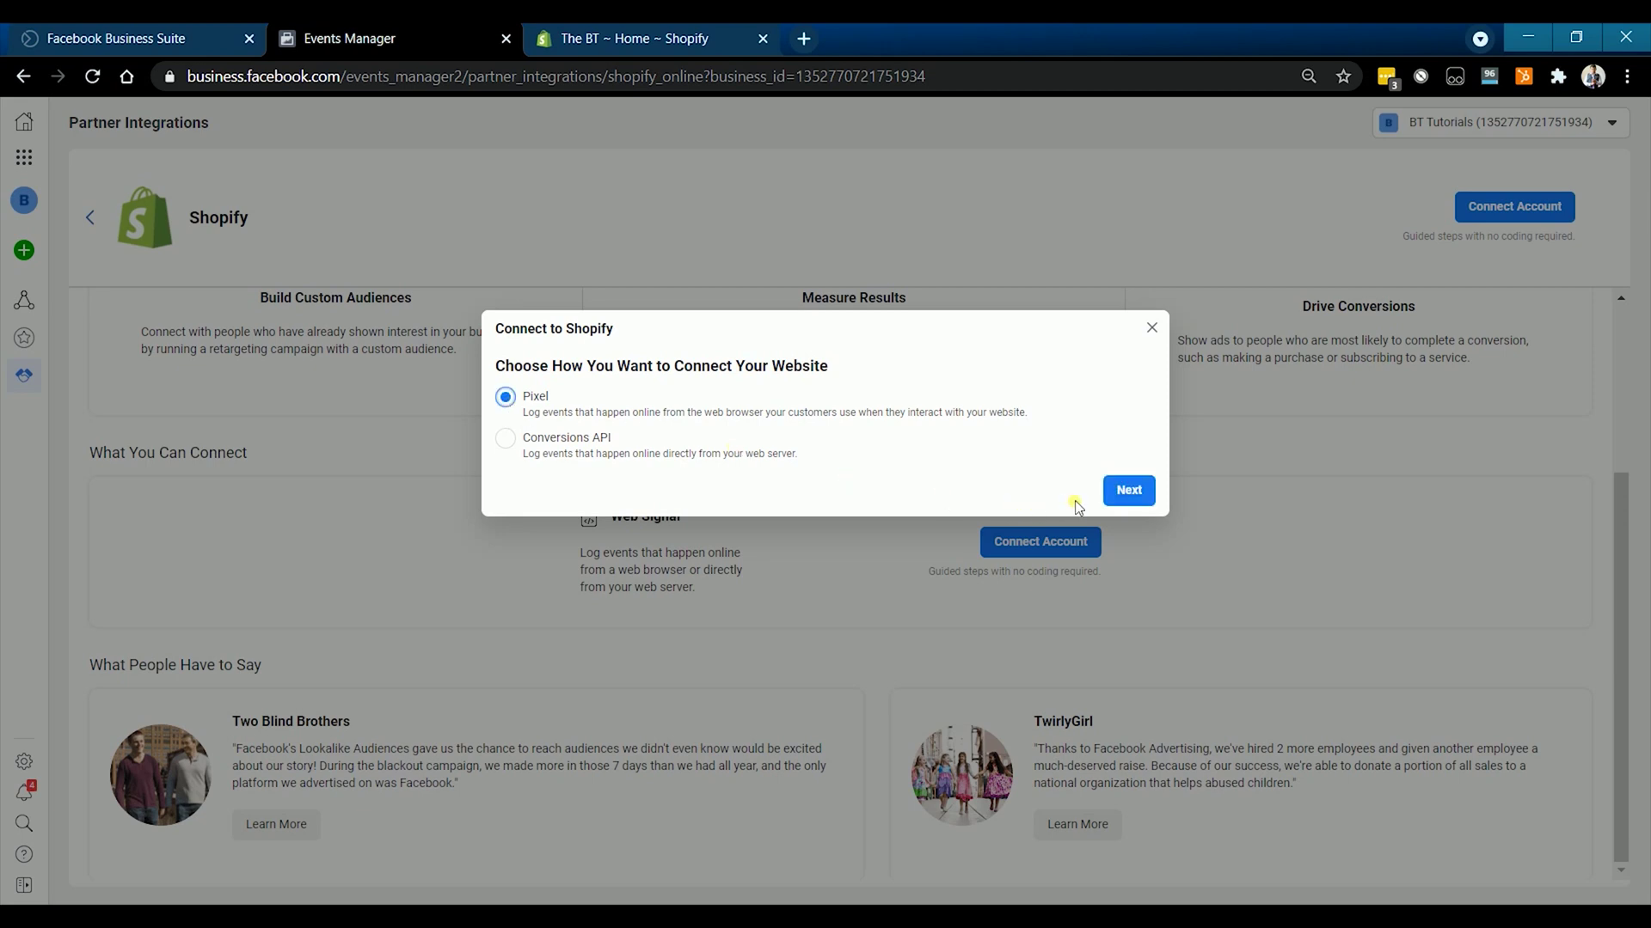
click(1131, 493)
click(1137, 490)
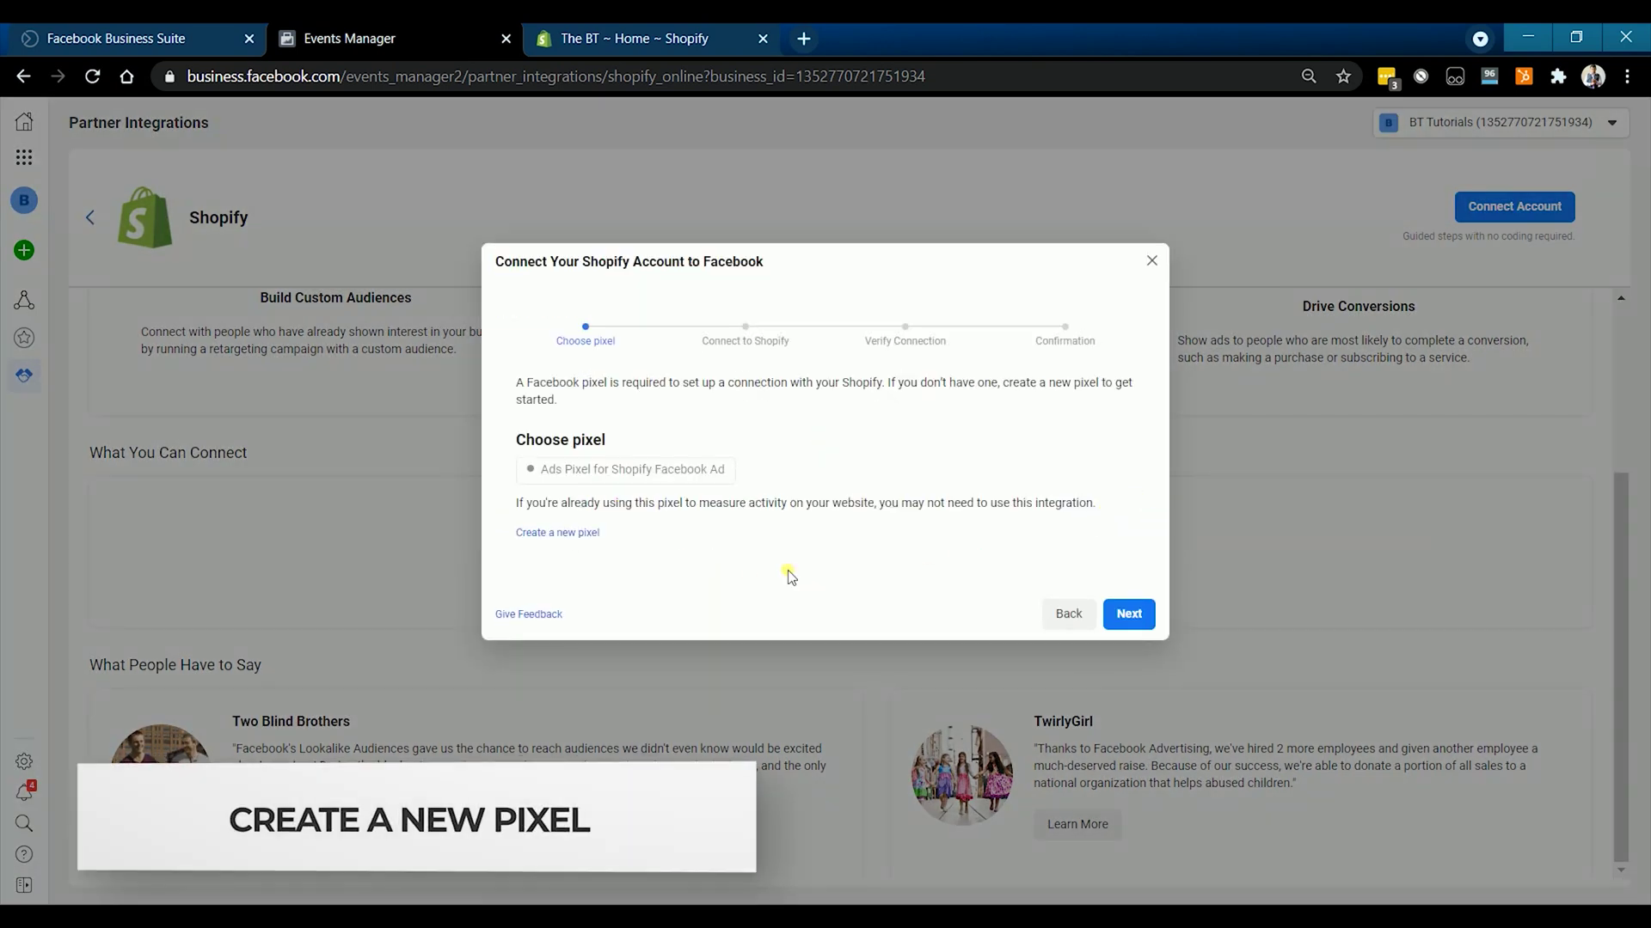
click(585, 534)
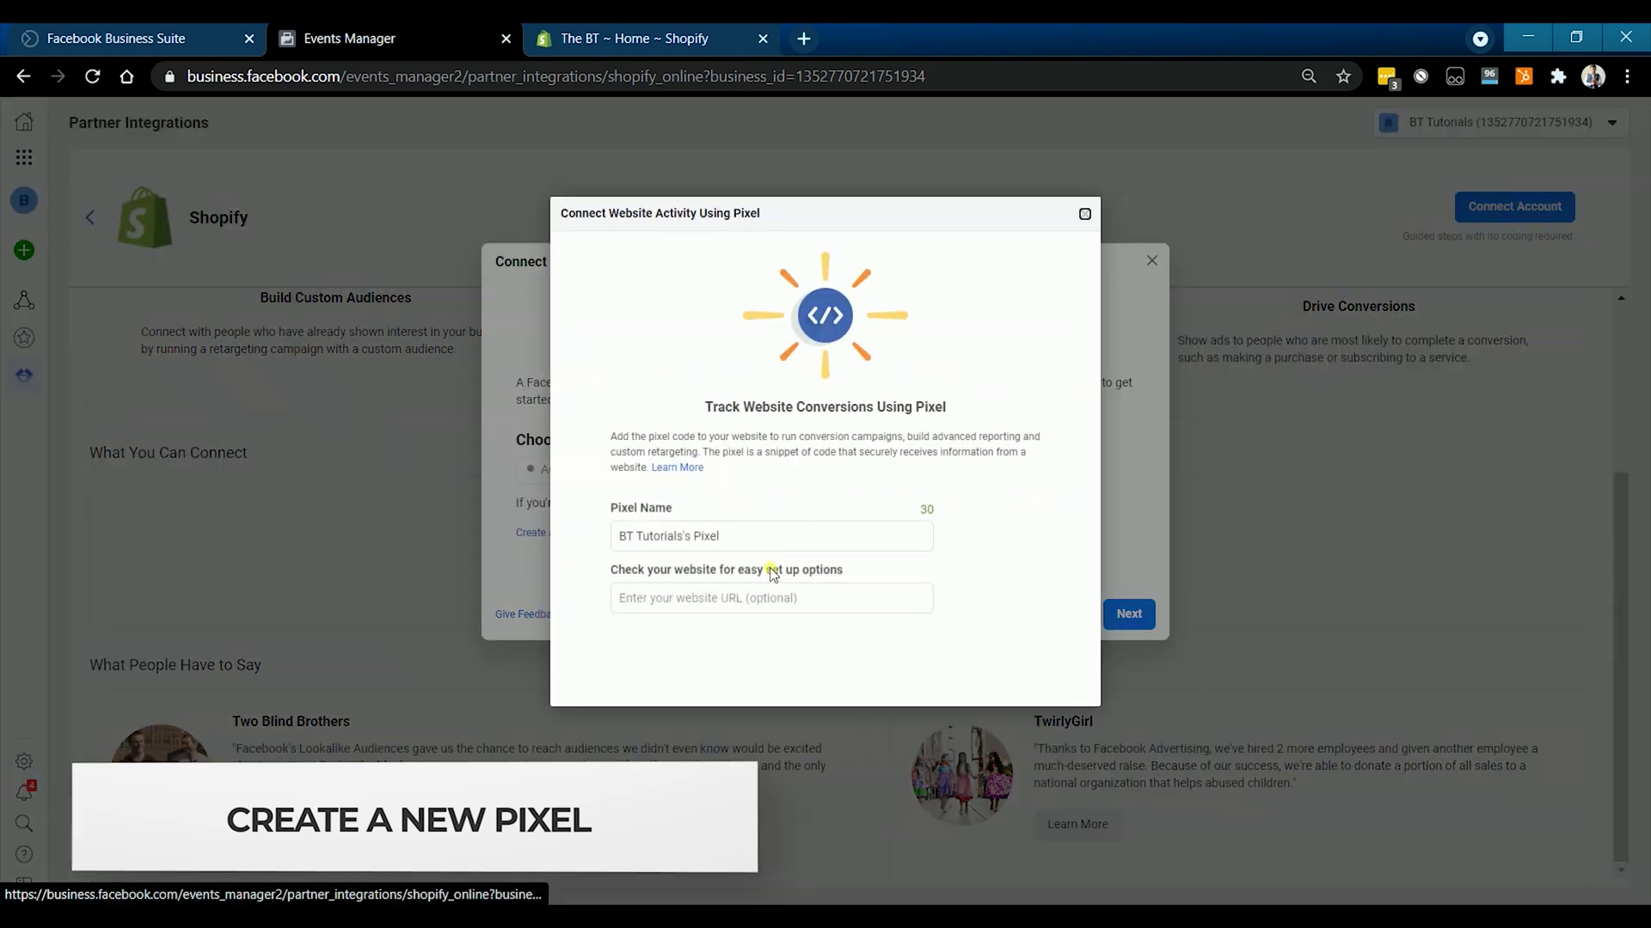
text(on Shopify)
click(1035, 547)
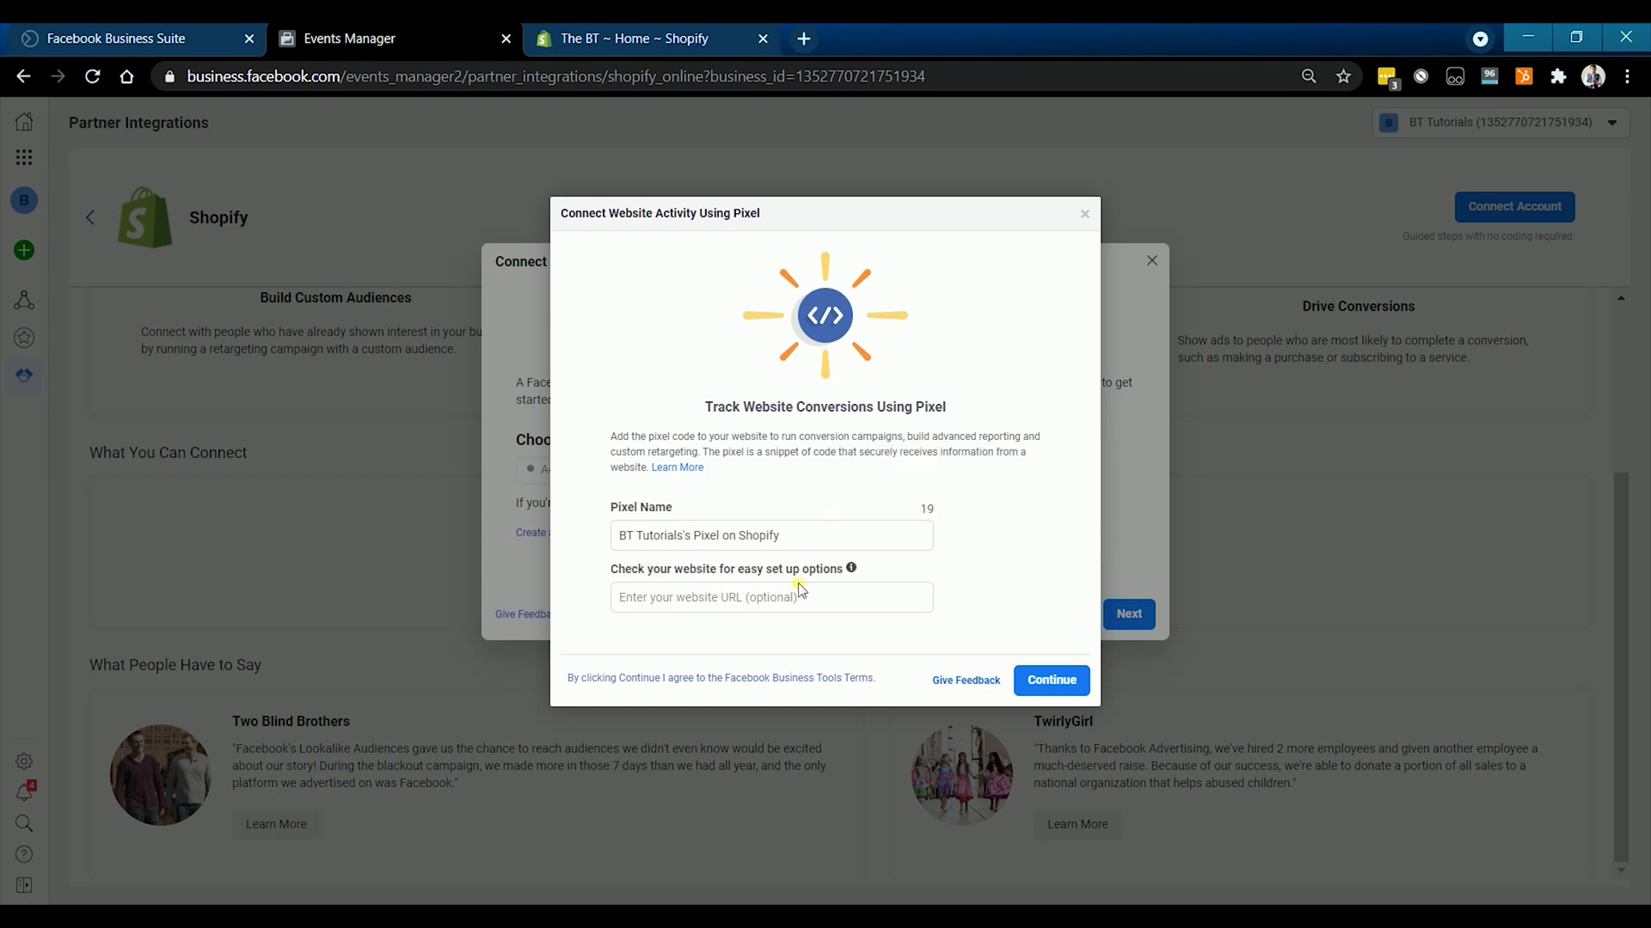
- Paste the store URL the-bt.myshopify.com as the pixel's website and create it
click(810, 607)
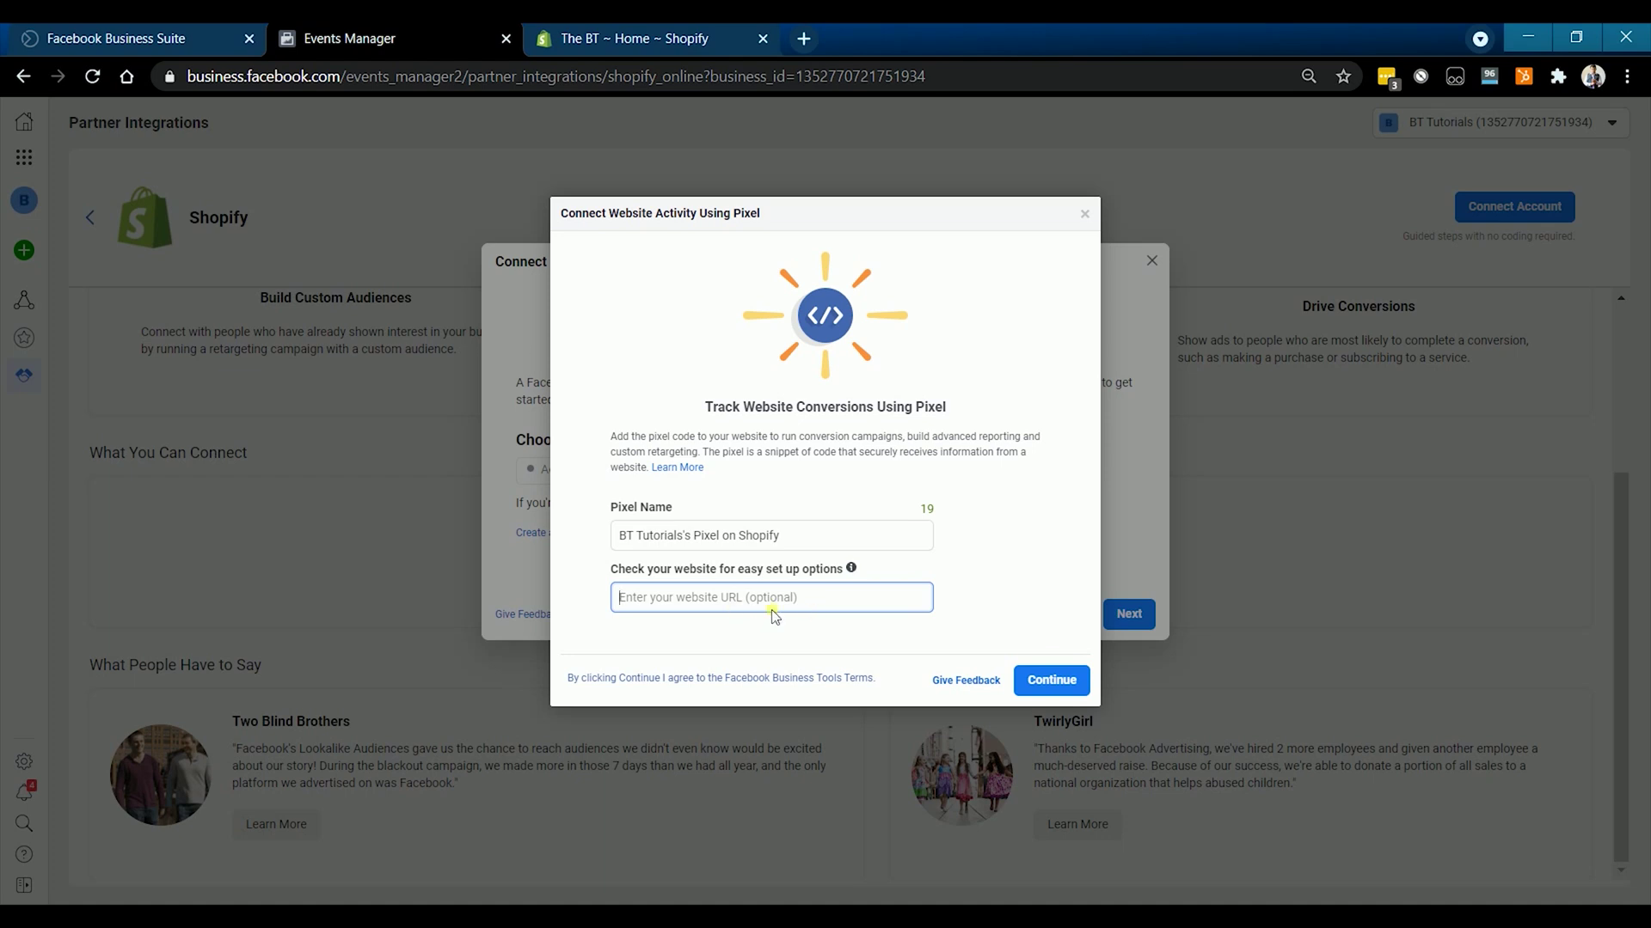
click(626, 45)
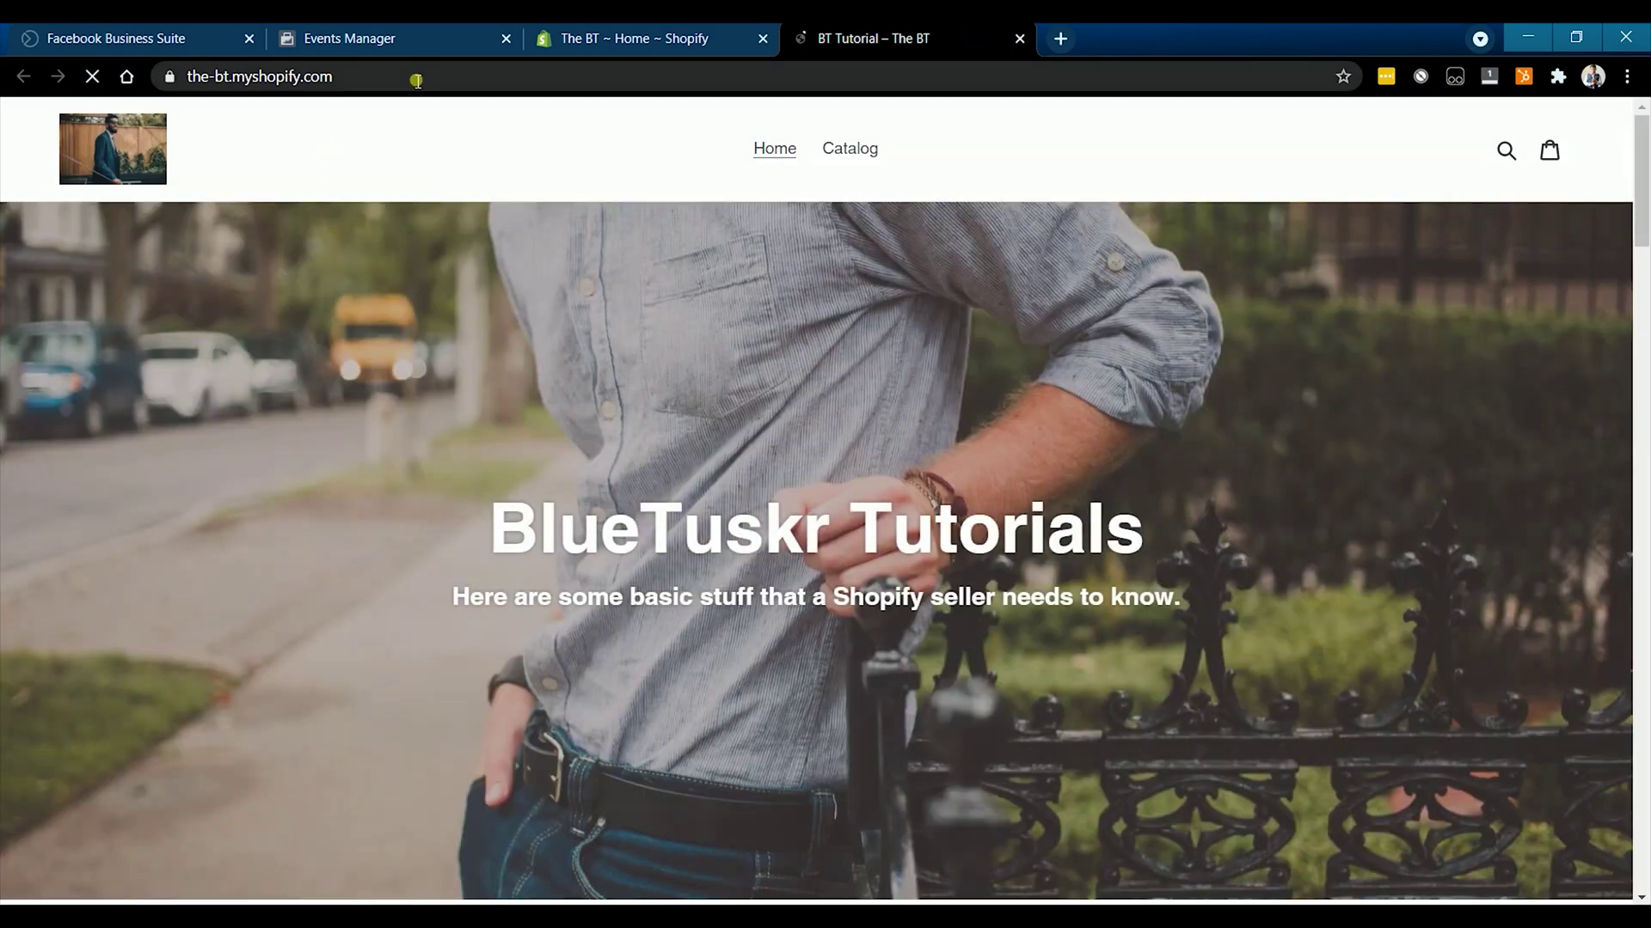
click(413, 76)
key(ctrl+c)
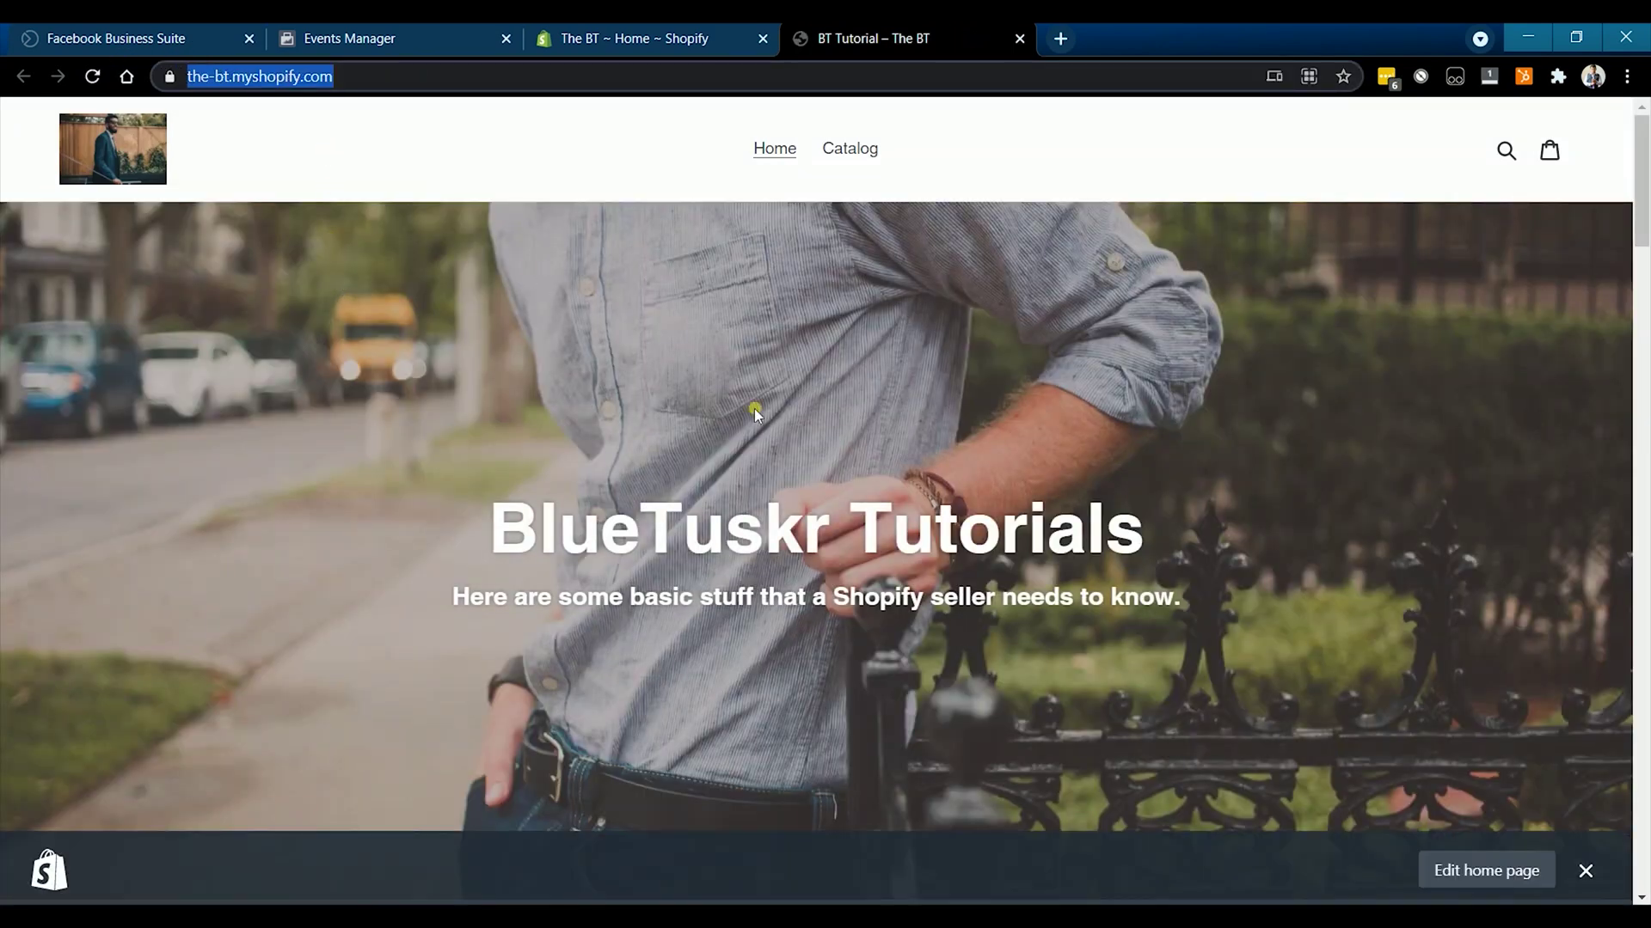
click(349, 38)
click(809, 599)
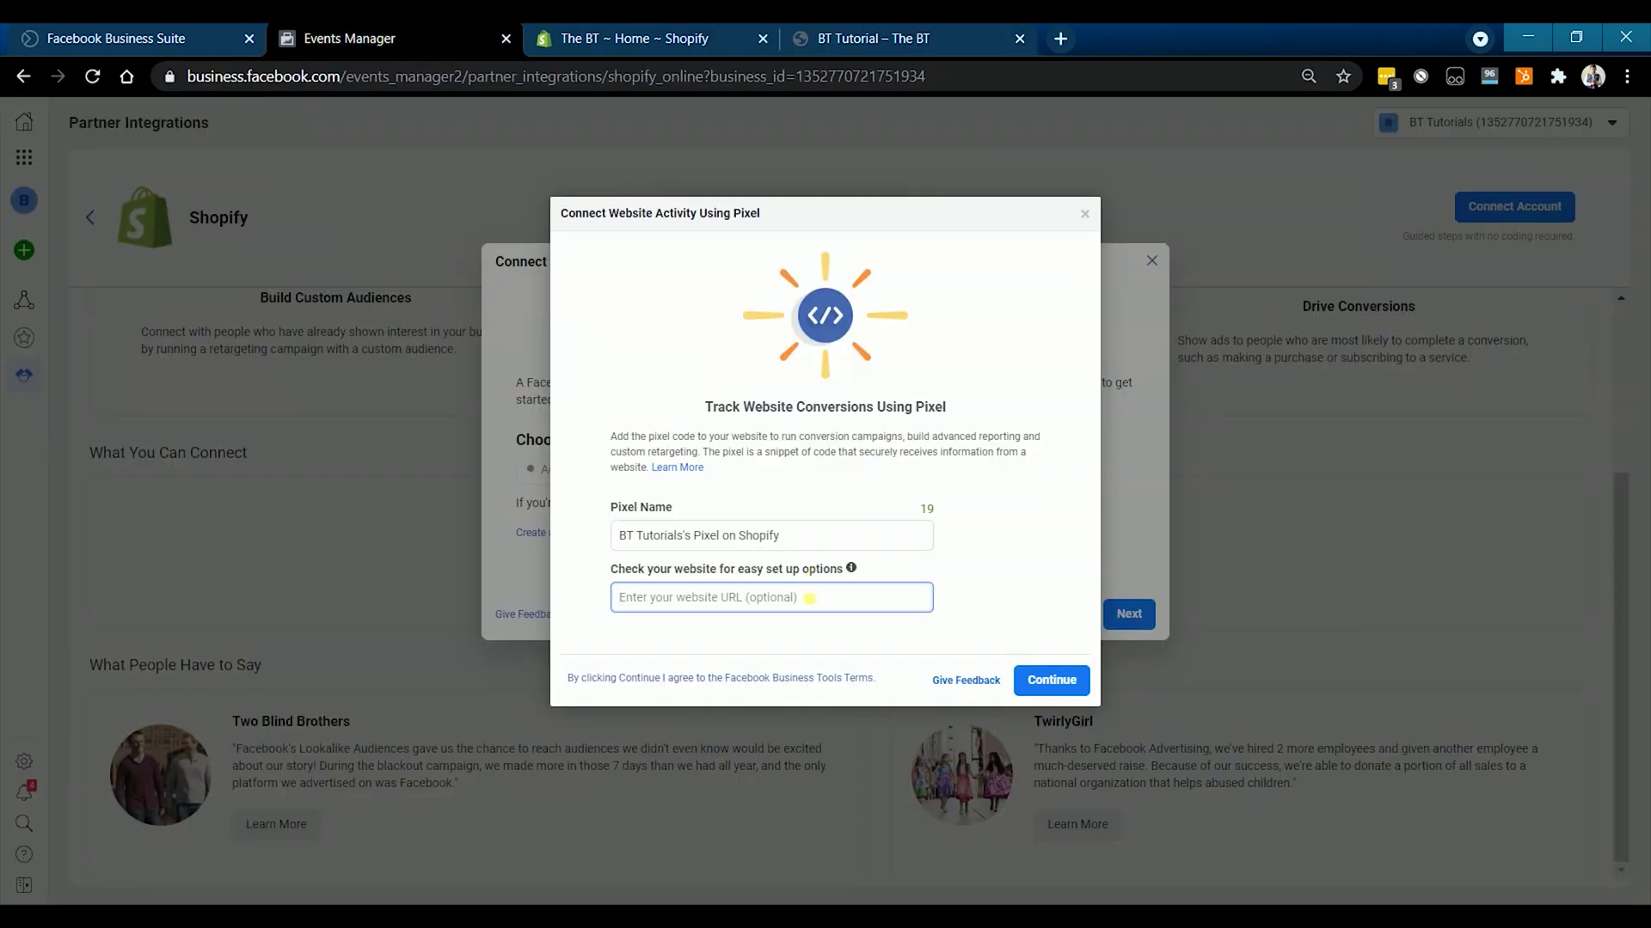
key(ctrl+v)
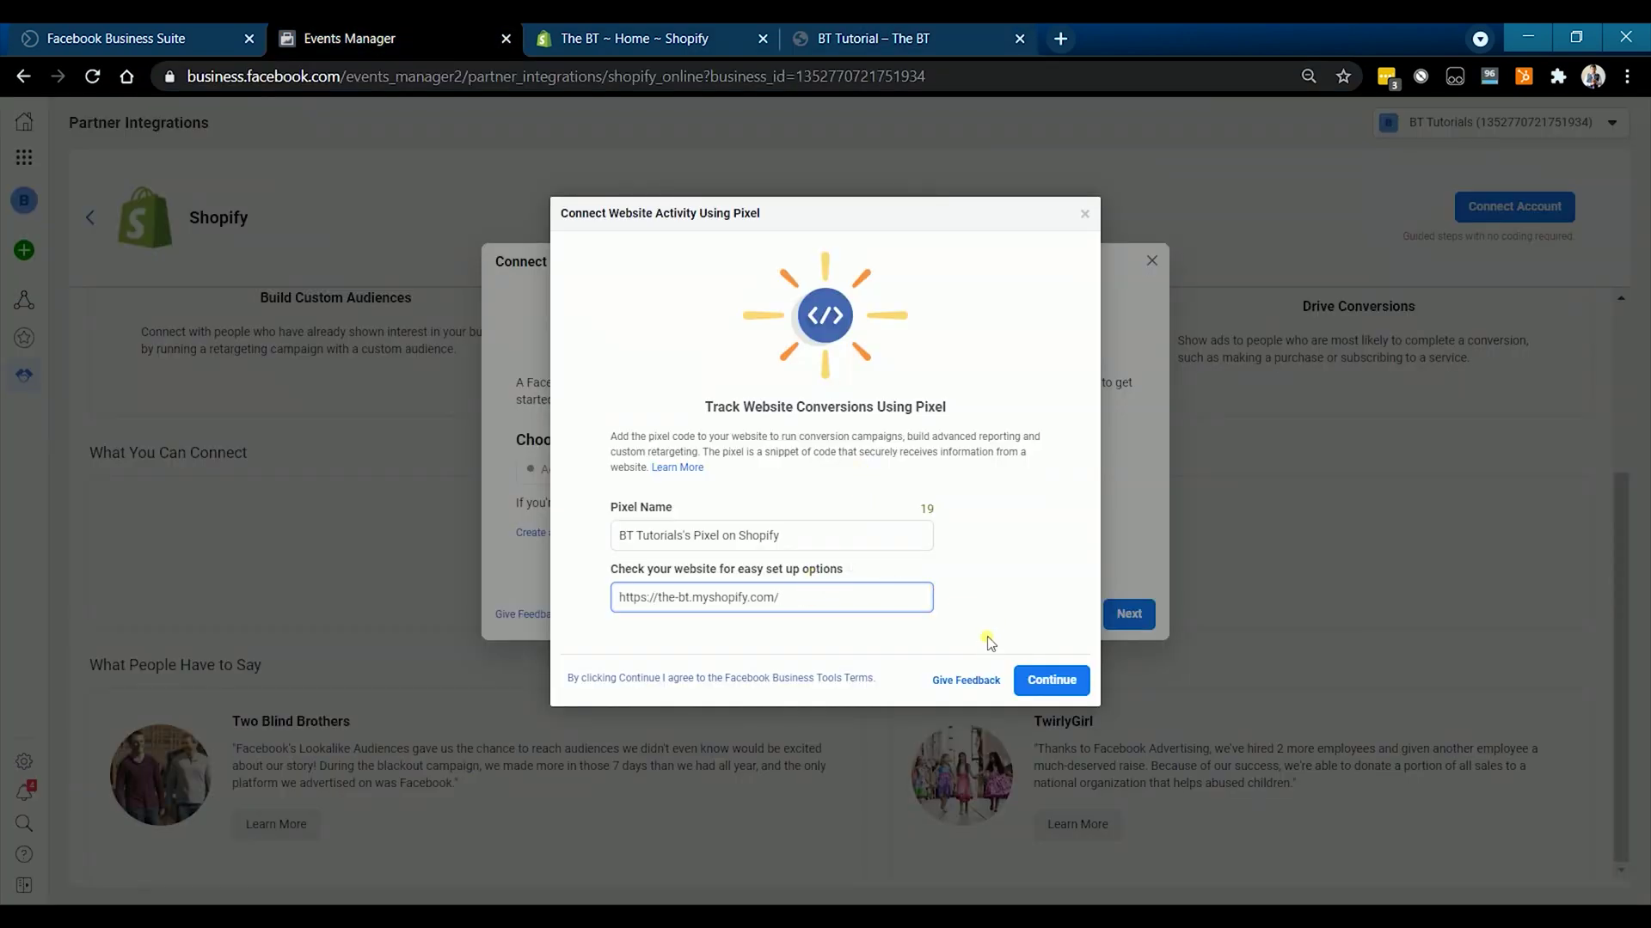
click(989, 642)
click(1059, 686)
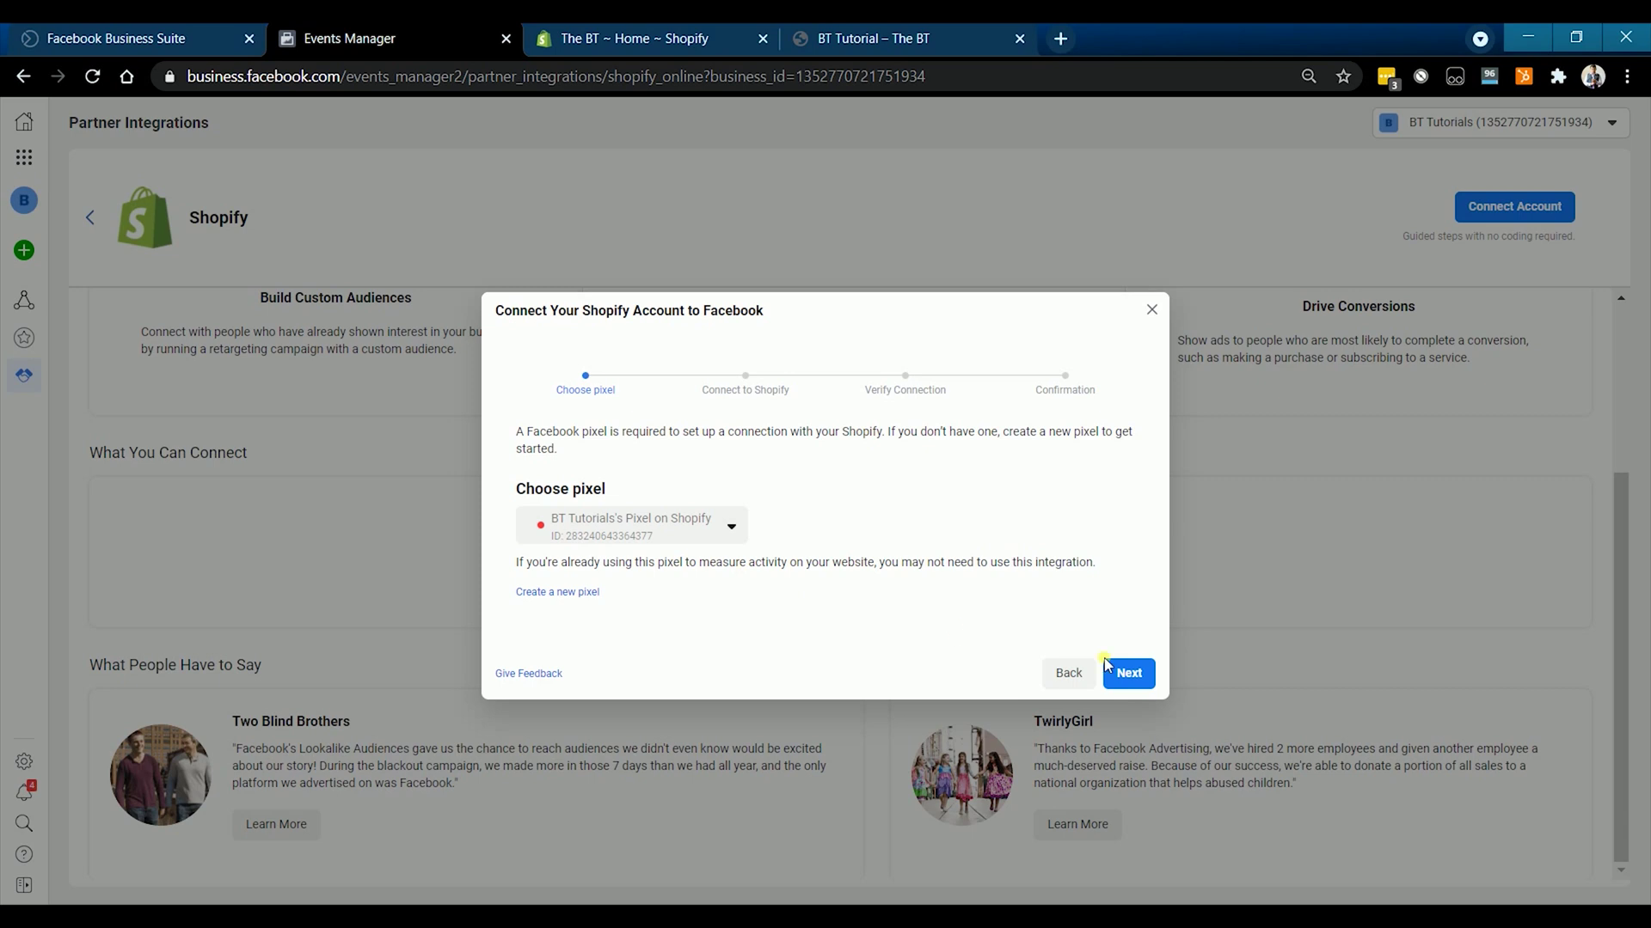
- Proceed with the new pixel, confirm Shopify setup is completed, and advance to Verify Connection
click(1146, 674)
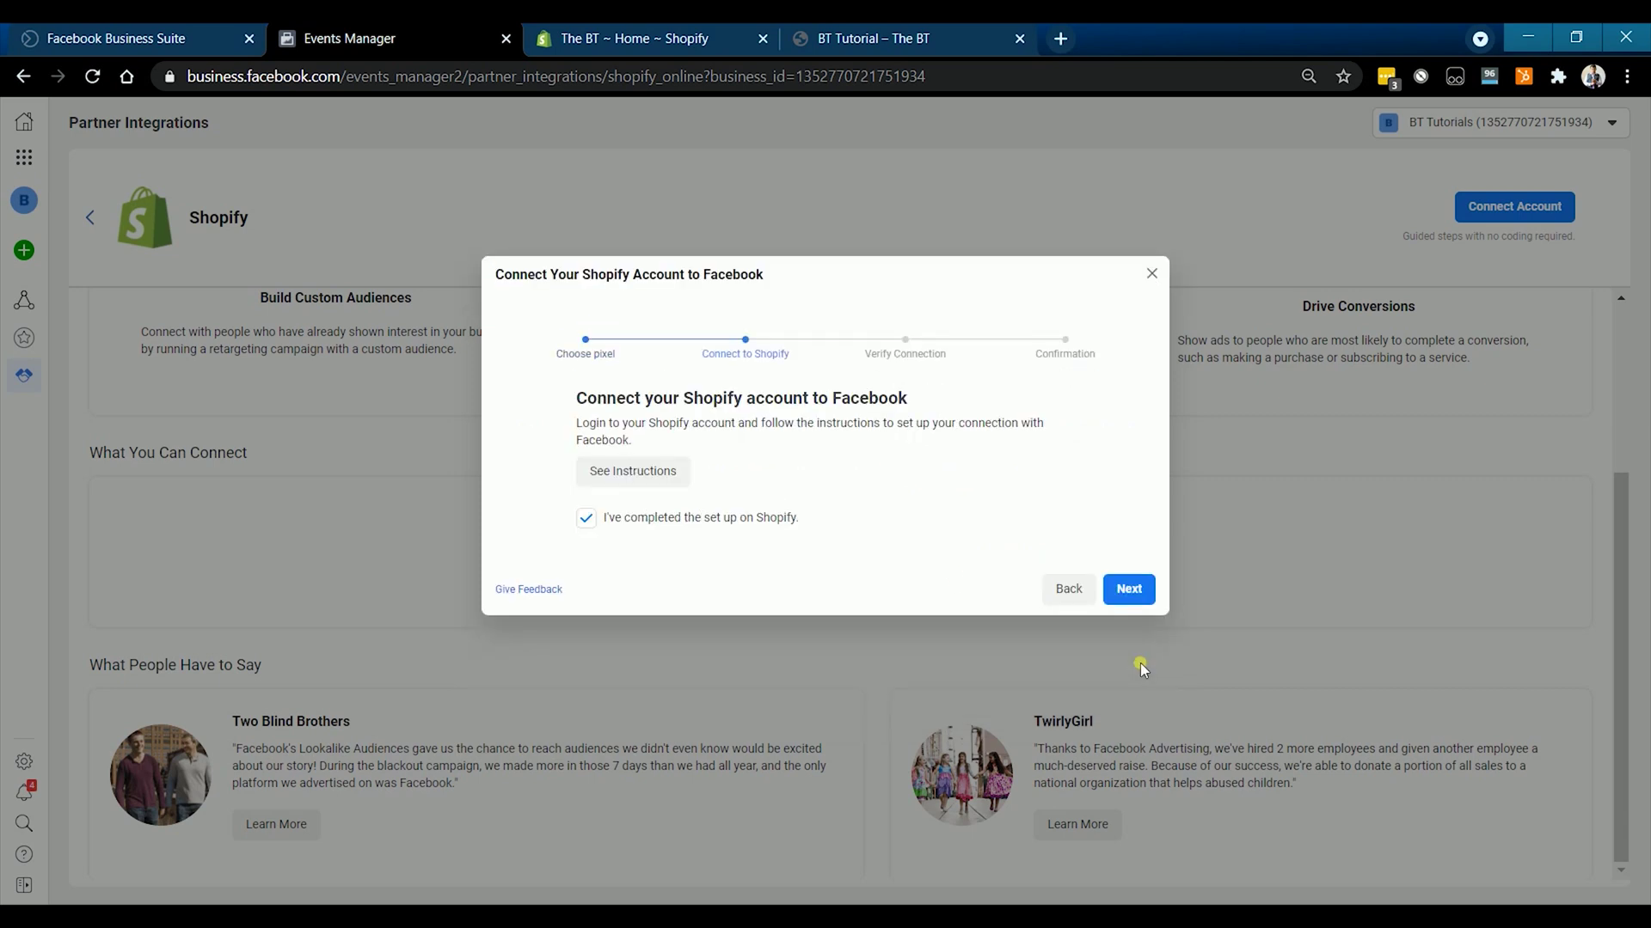
click(590, 522)
click(593, 525)
click(1127, 591)
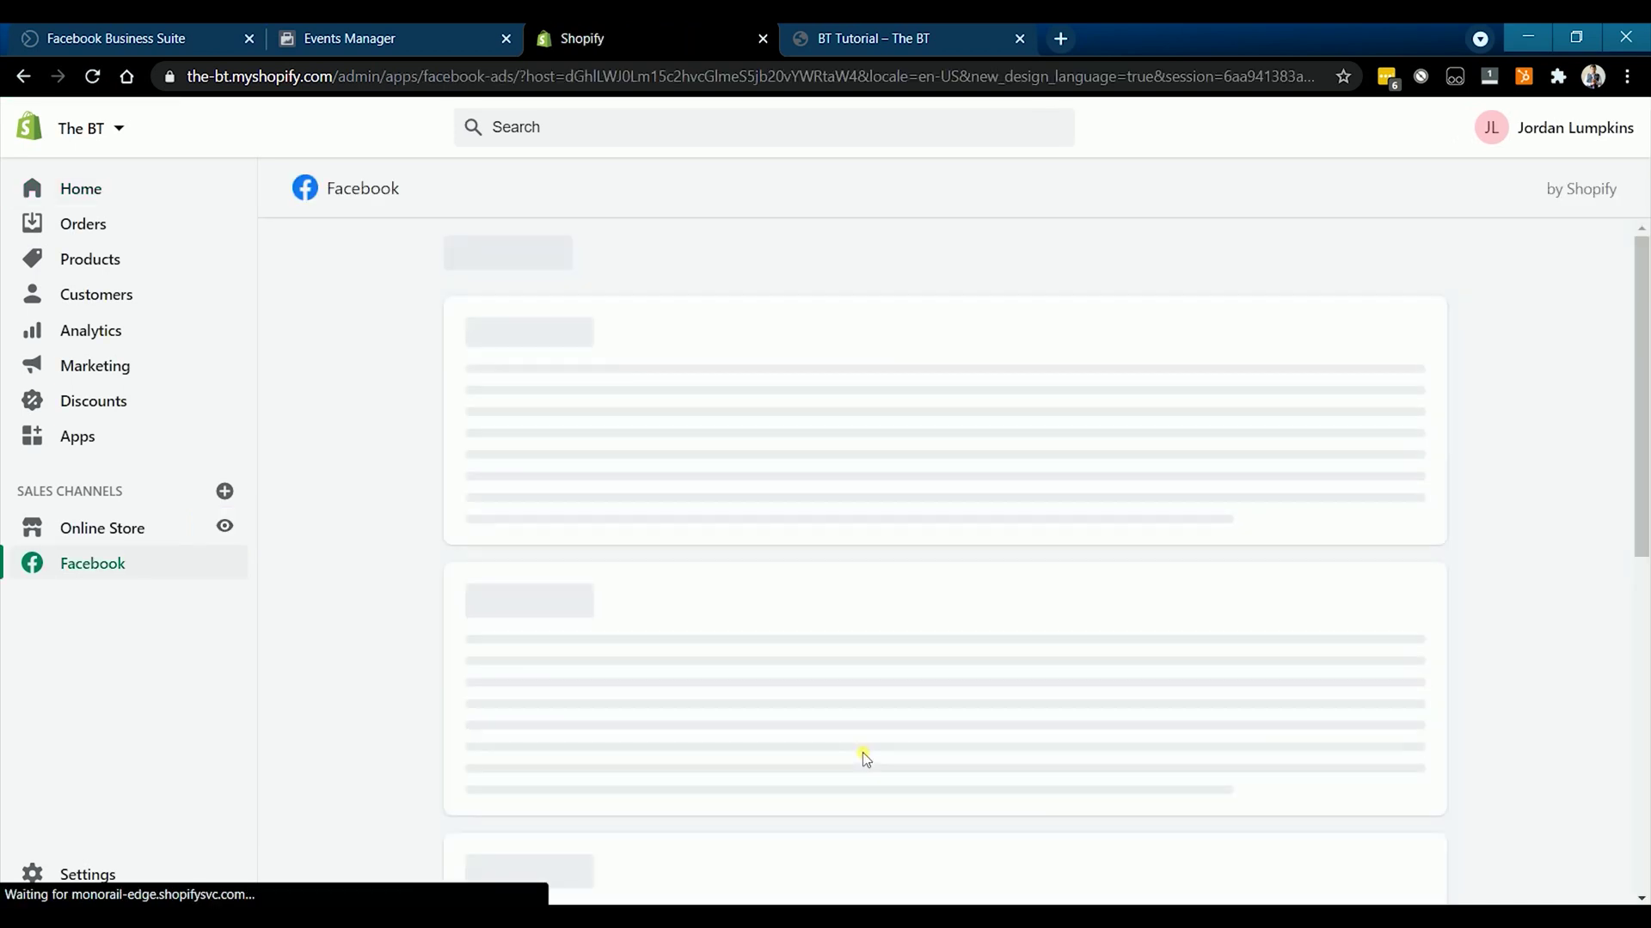
click(421, 269)
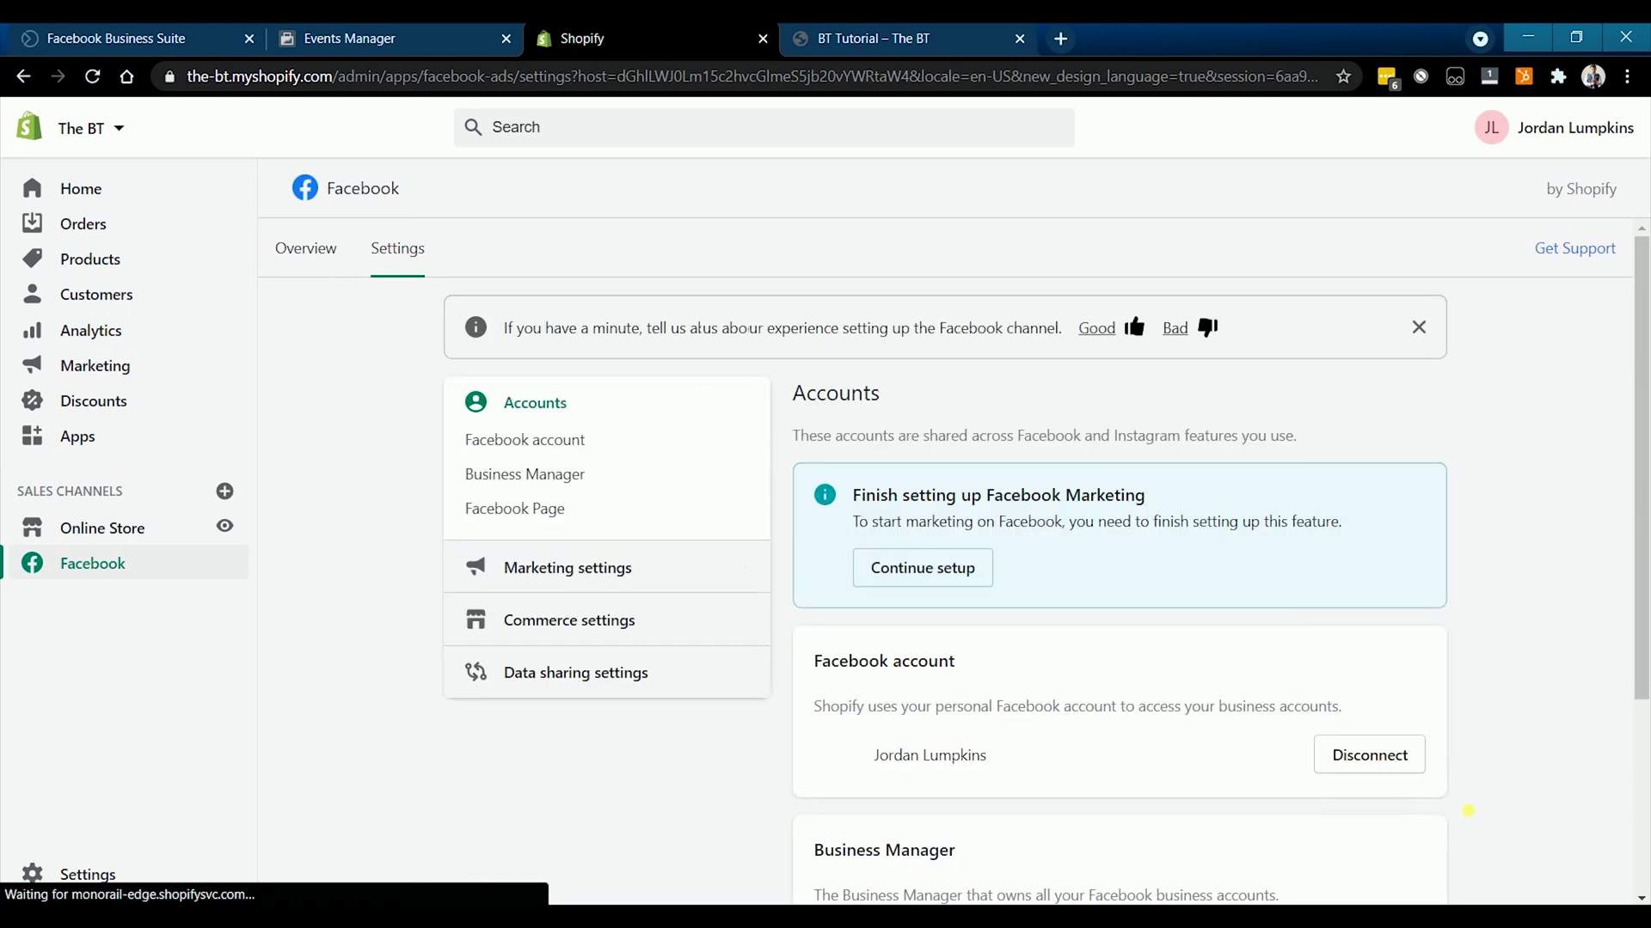
click(674, 670)
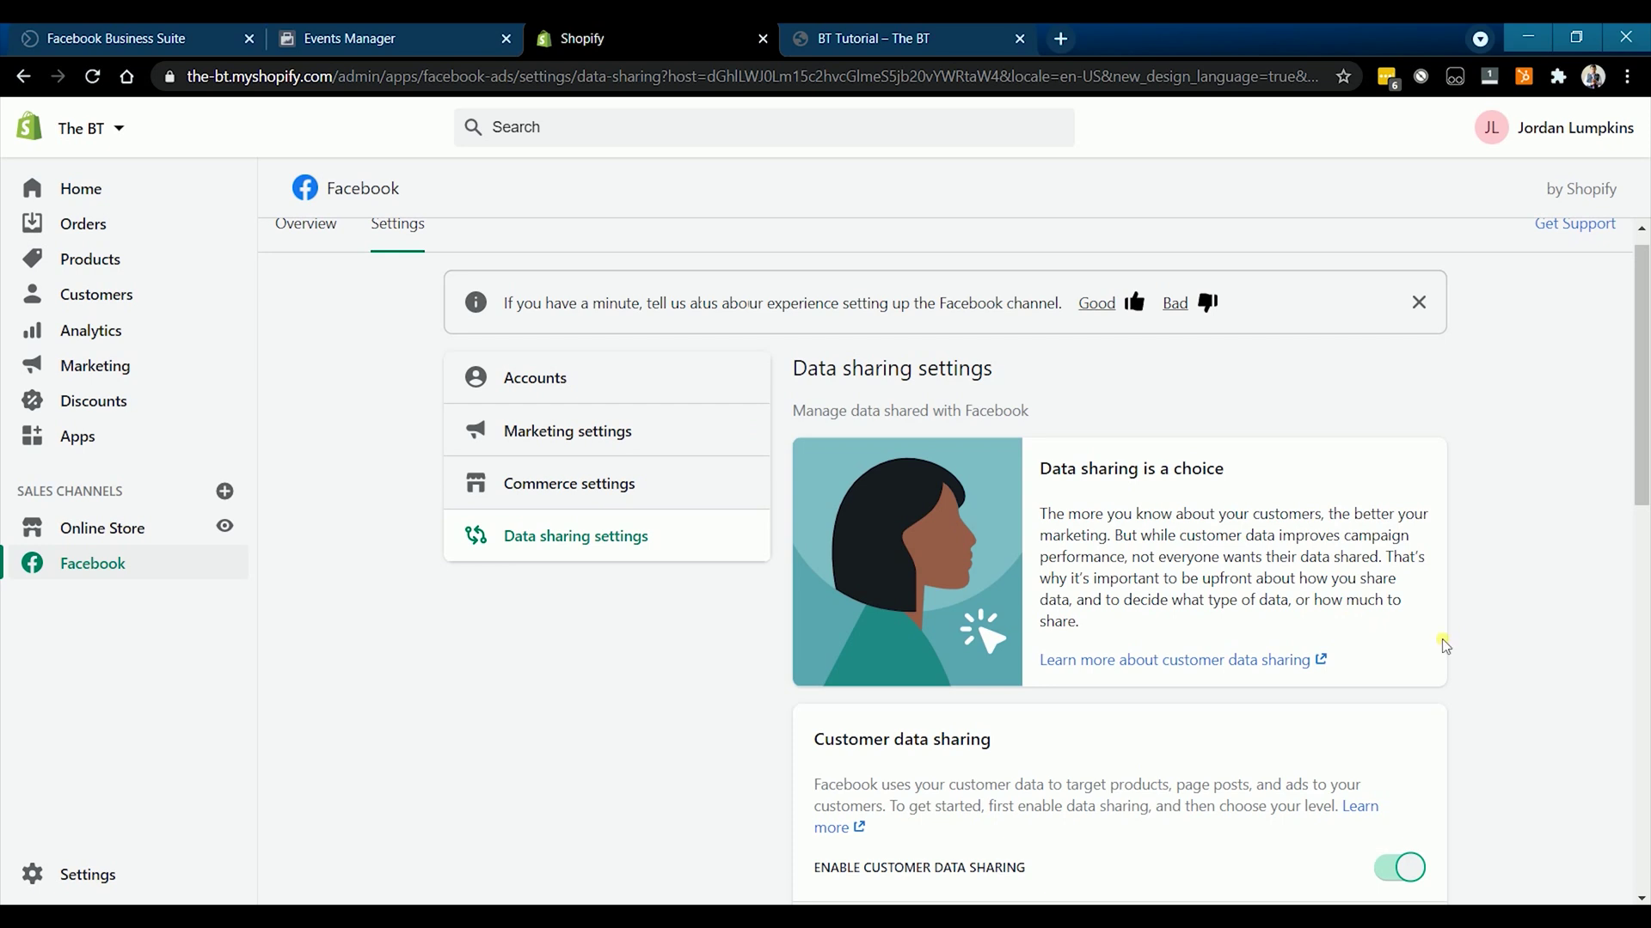
scroll(1482, 645, down, 8)
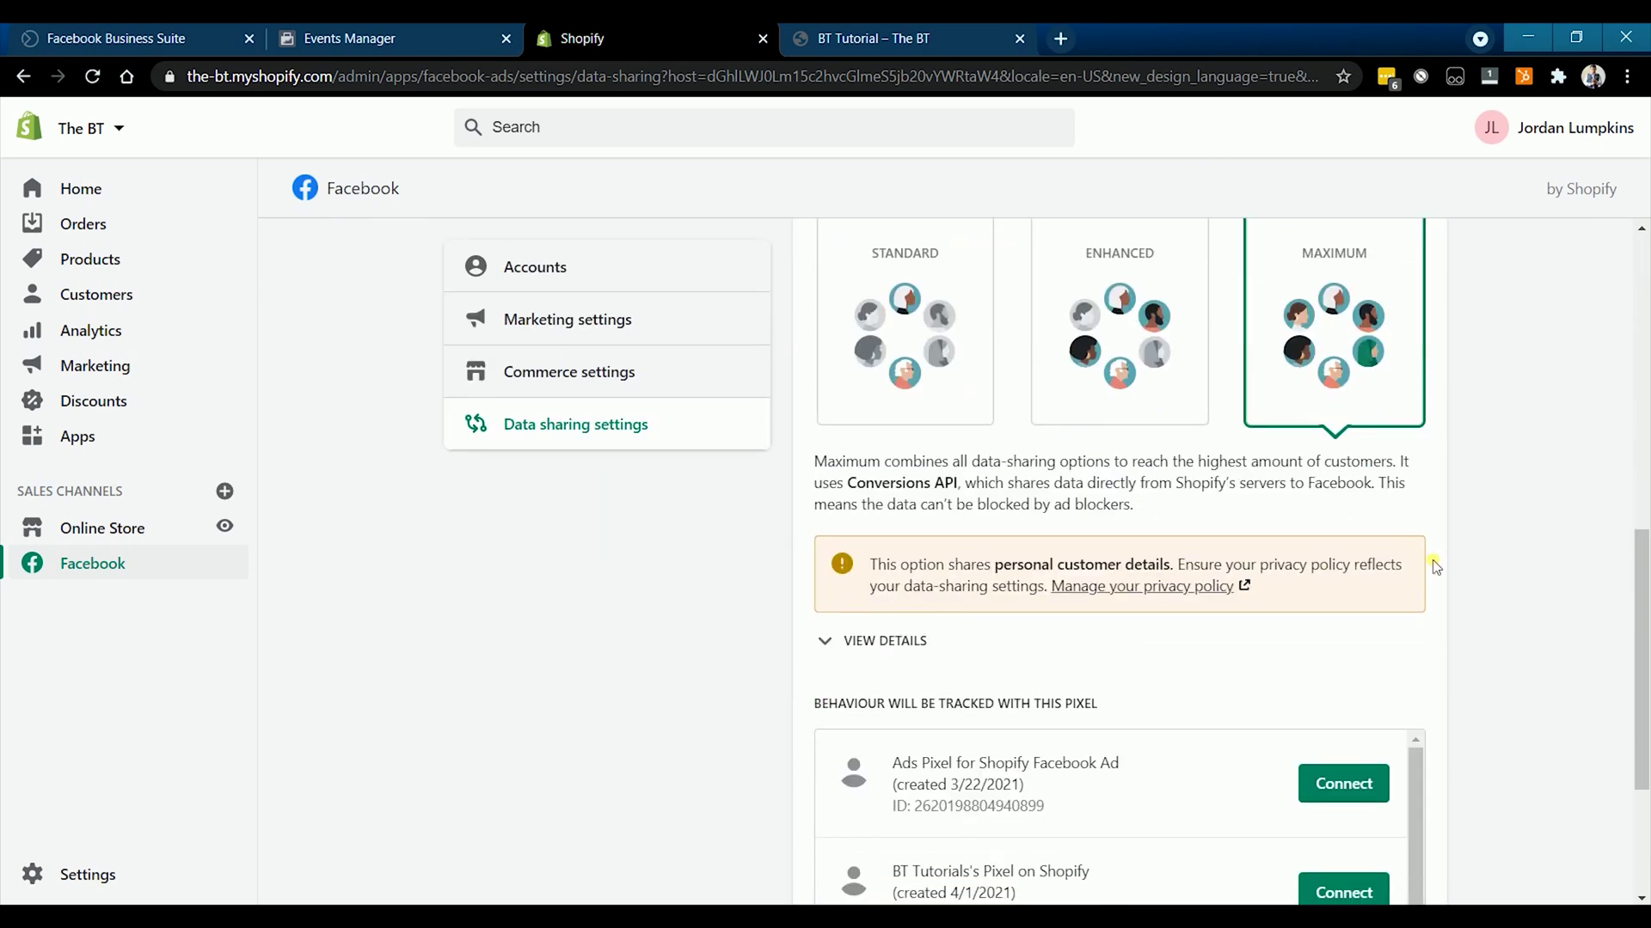
scroll(958, 685, down, 2)
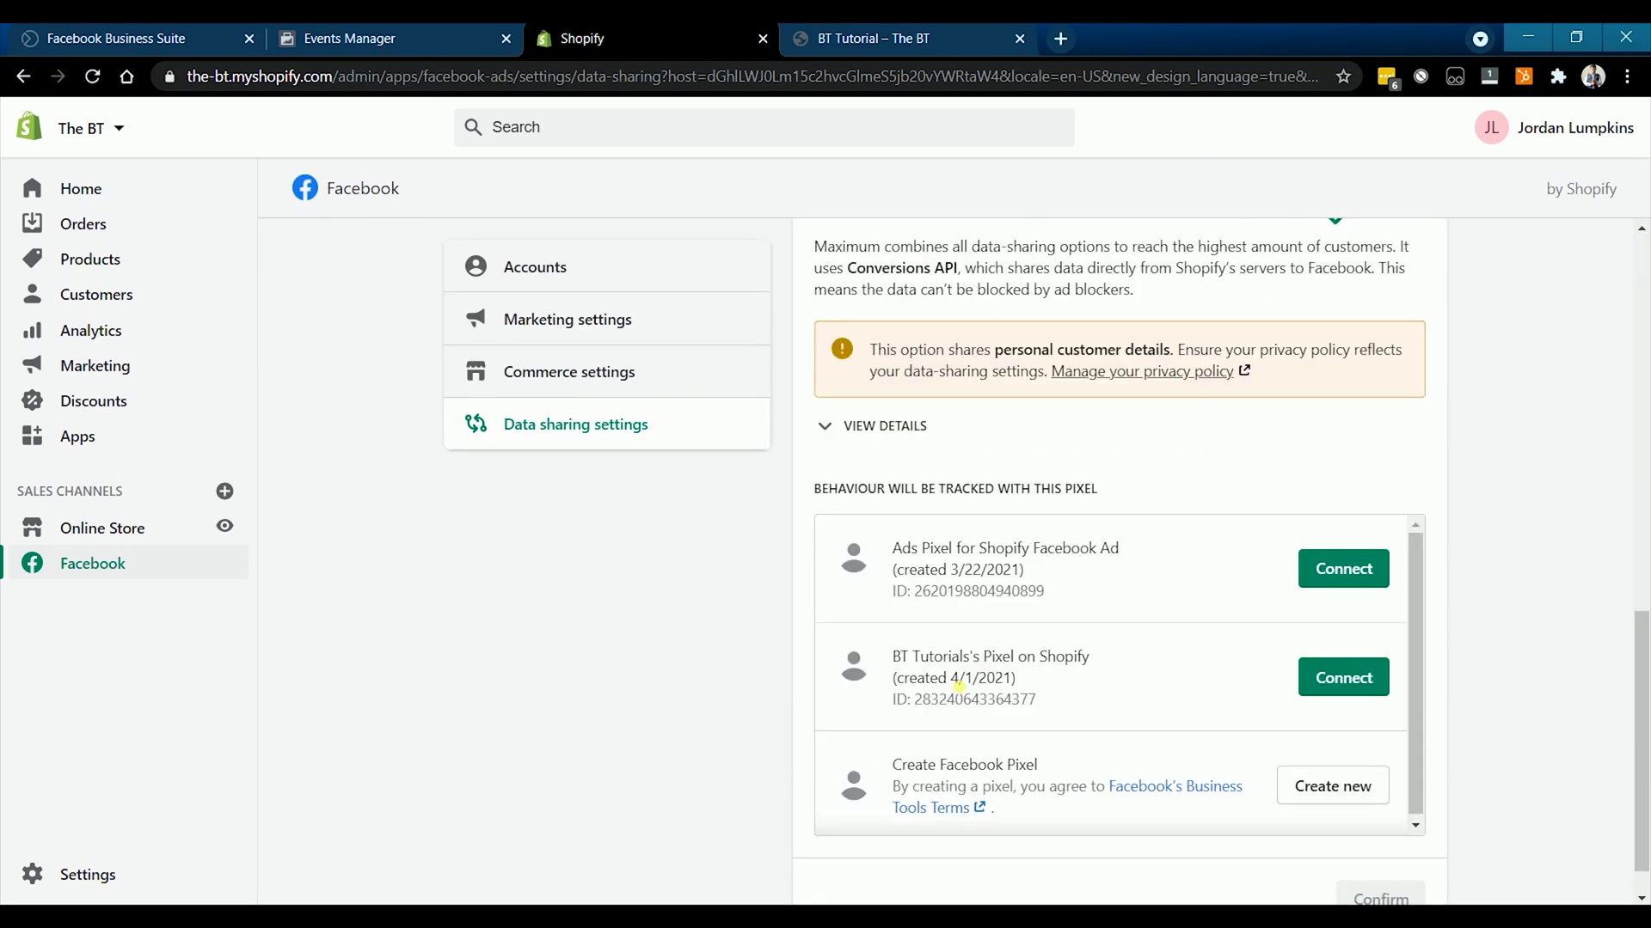
click(1343, 678)
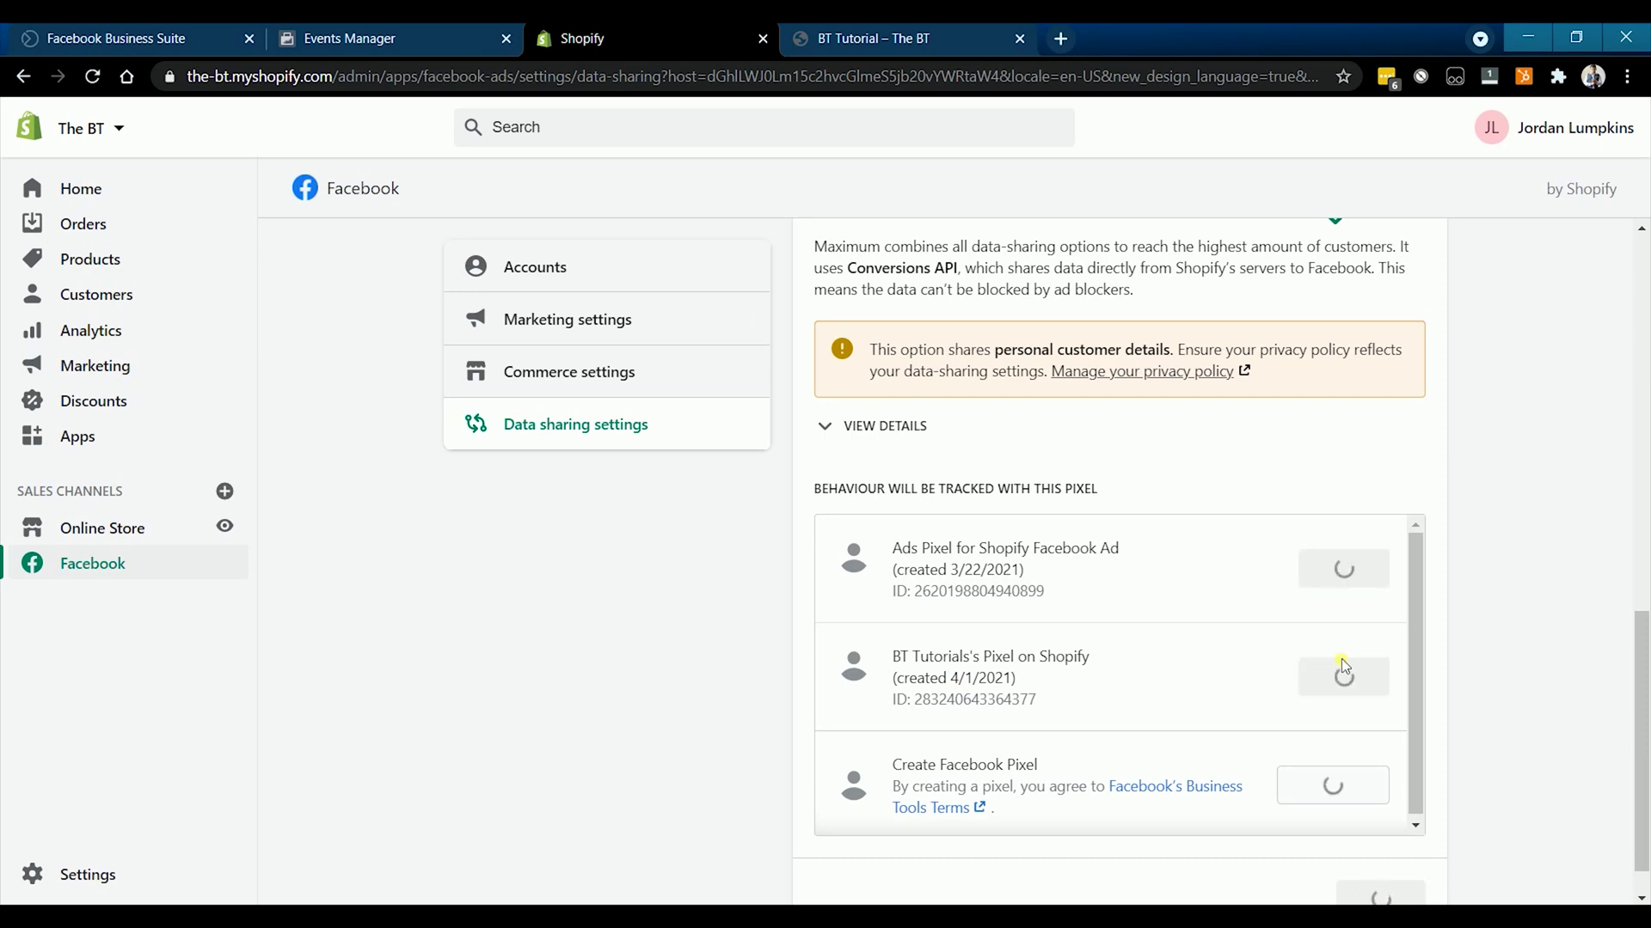
click(340, 43)
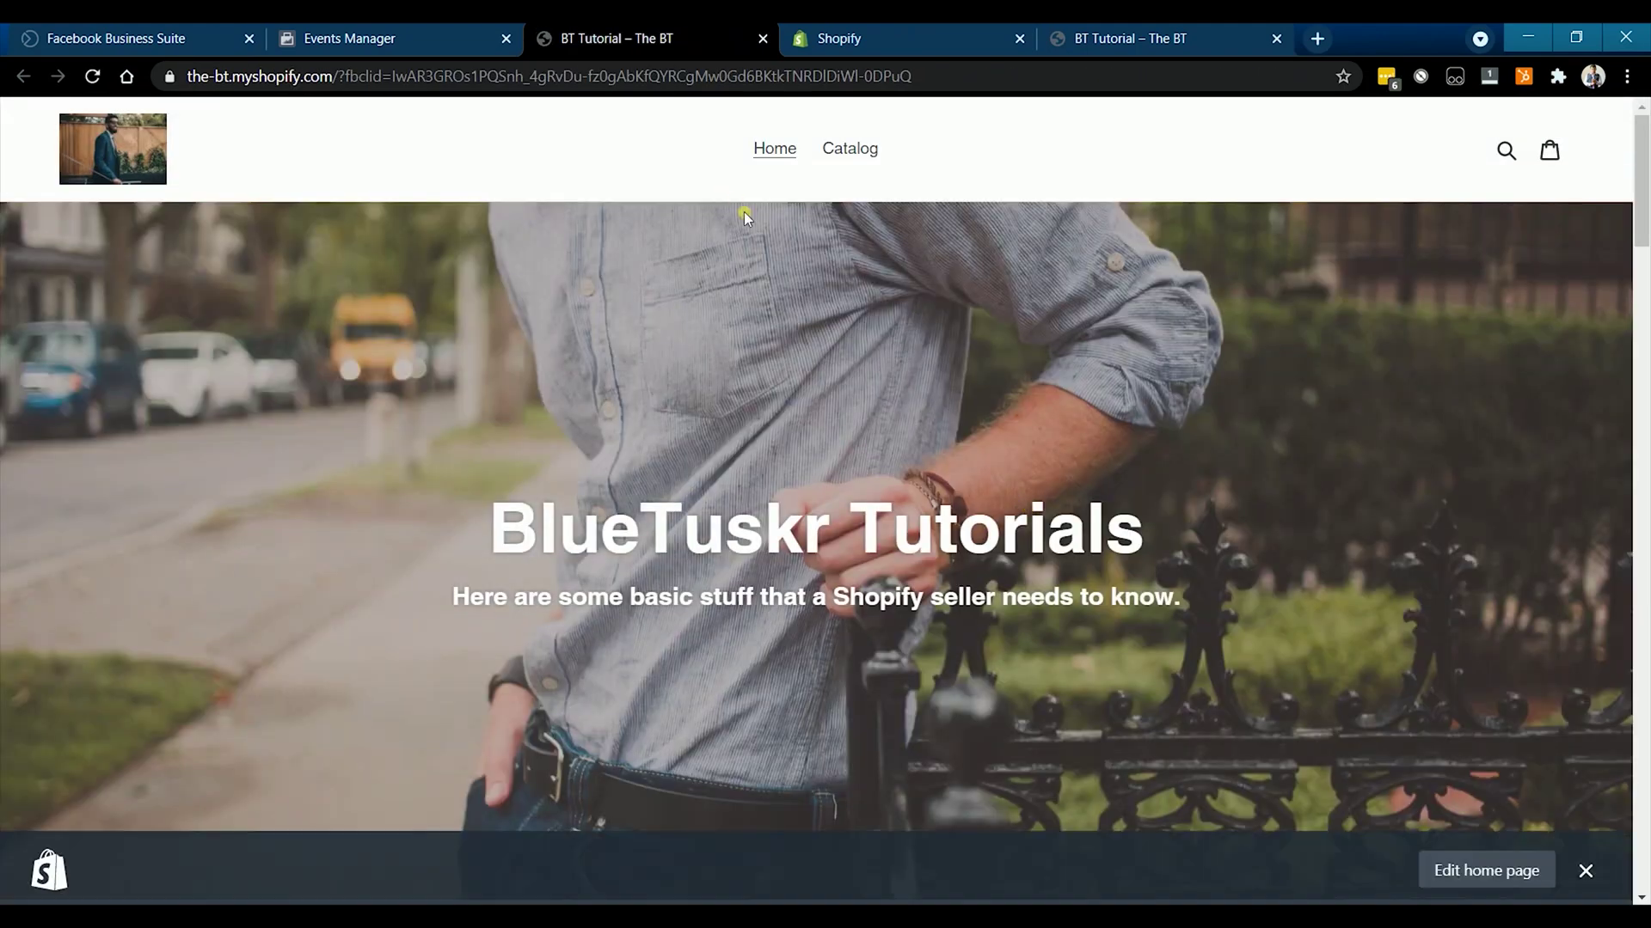
- Close the storefront test tab and submit the Active verification to reach Confirmation
click(762, 37)
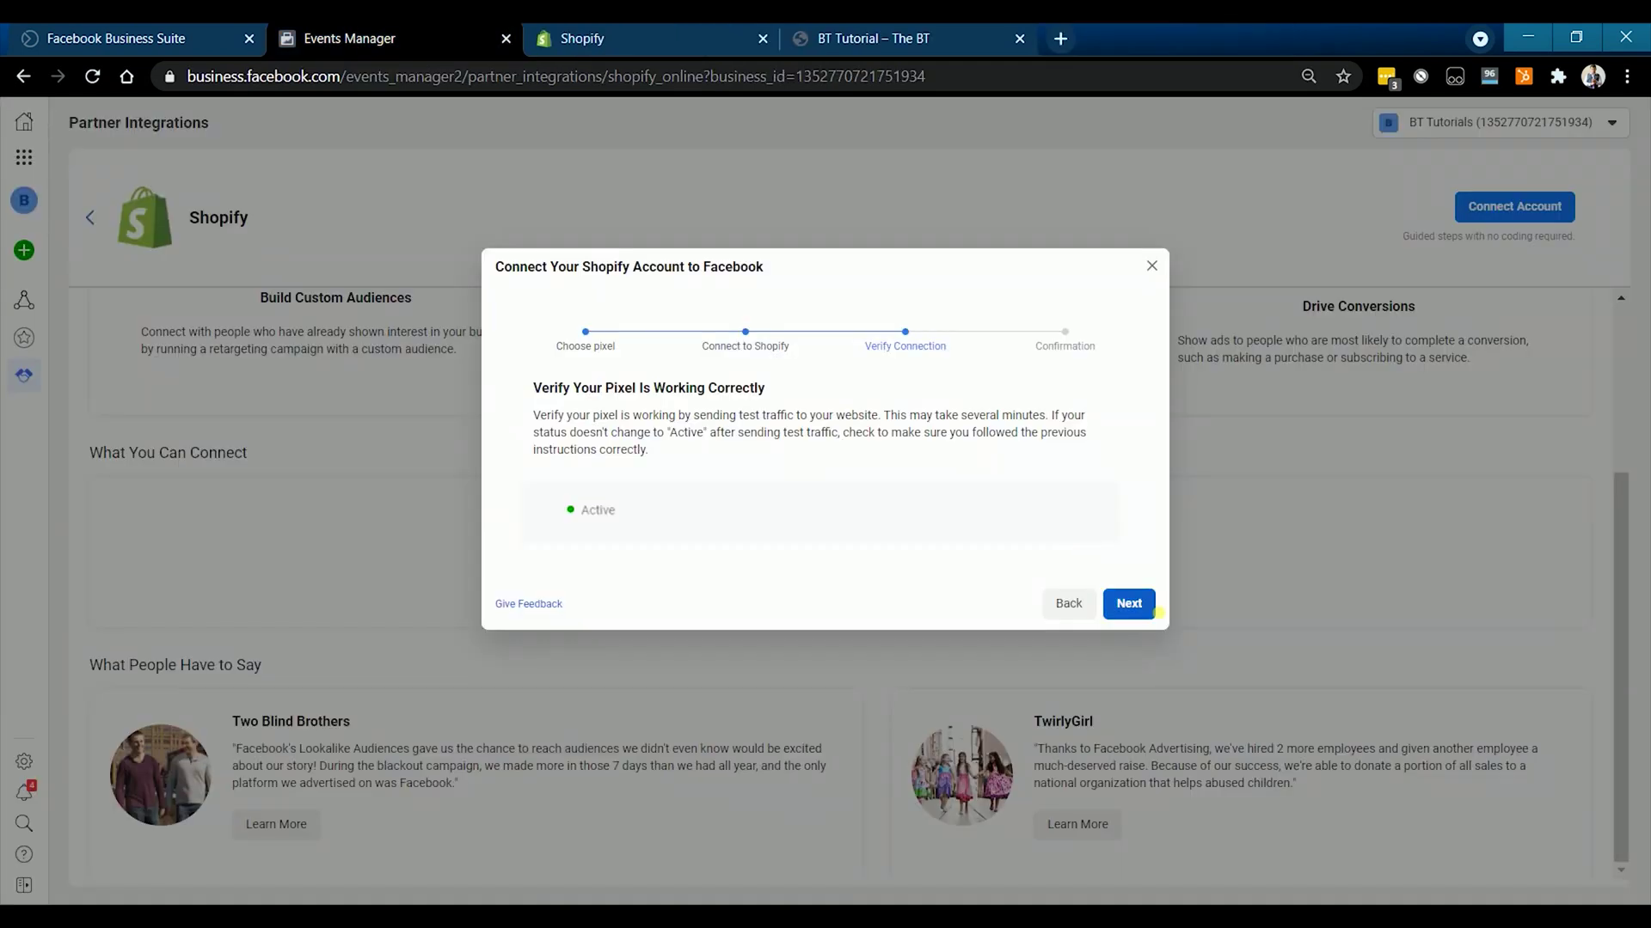
click(1146, 606)
click(1147, 608)
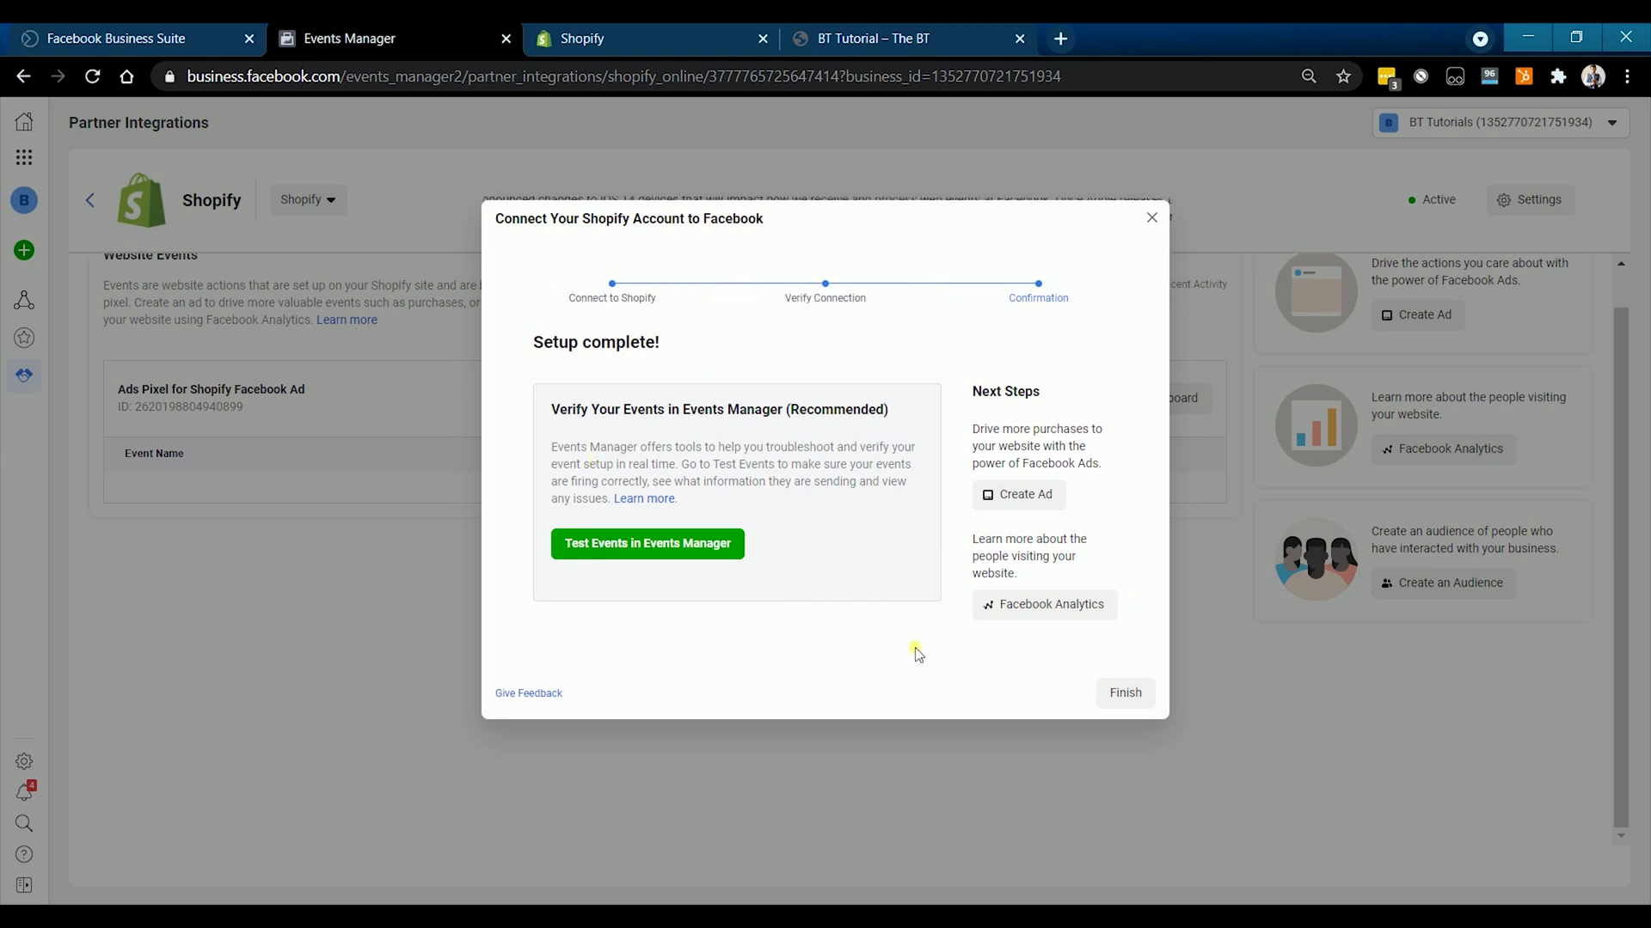
click(1124, 694)
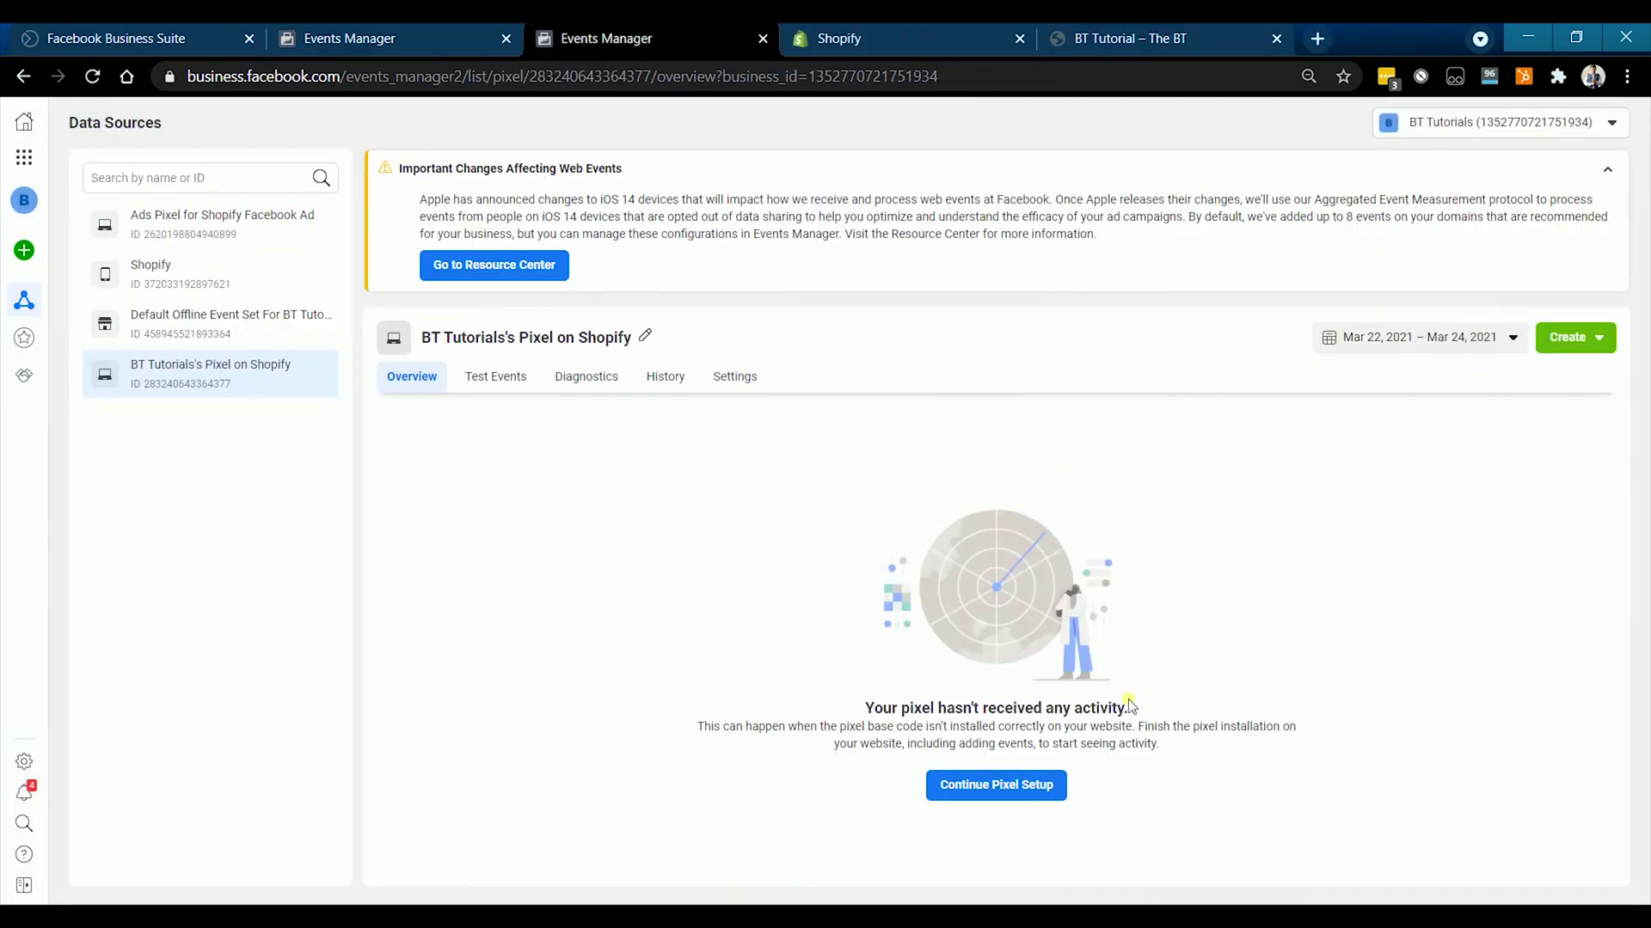
drag(865, 708, 1275, 774)
click(1278, 778)
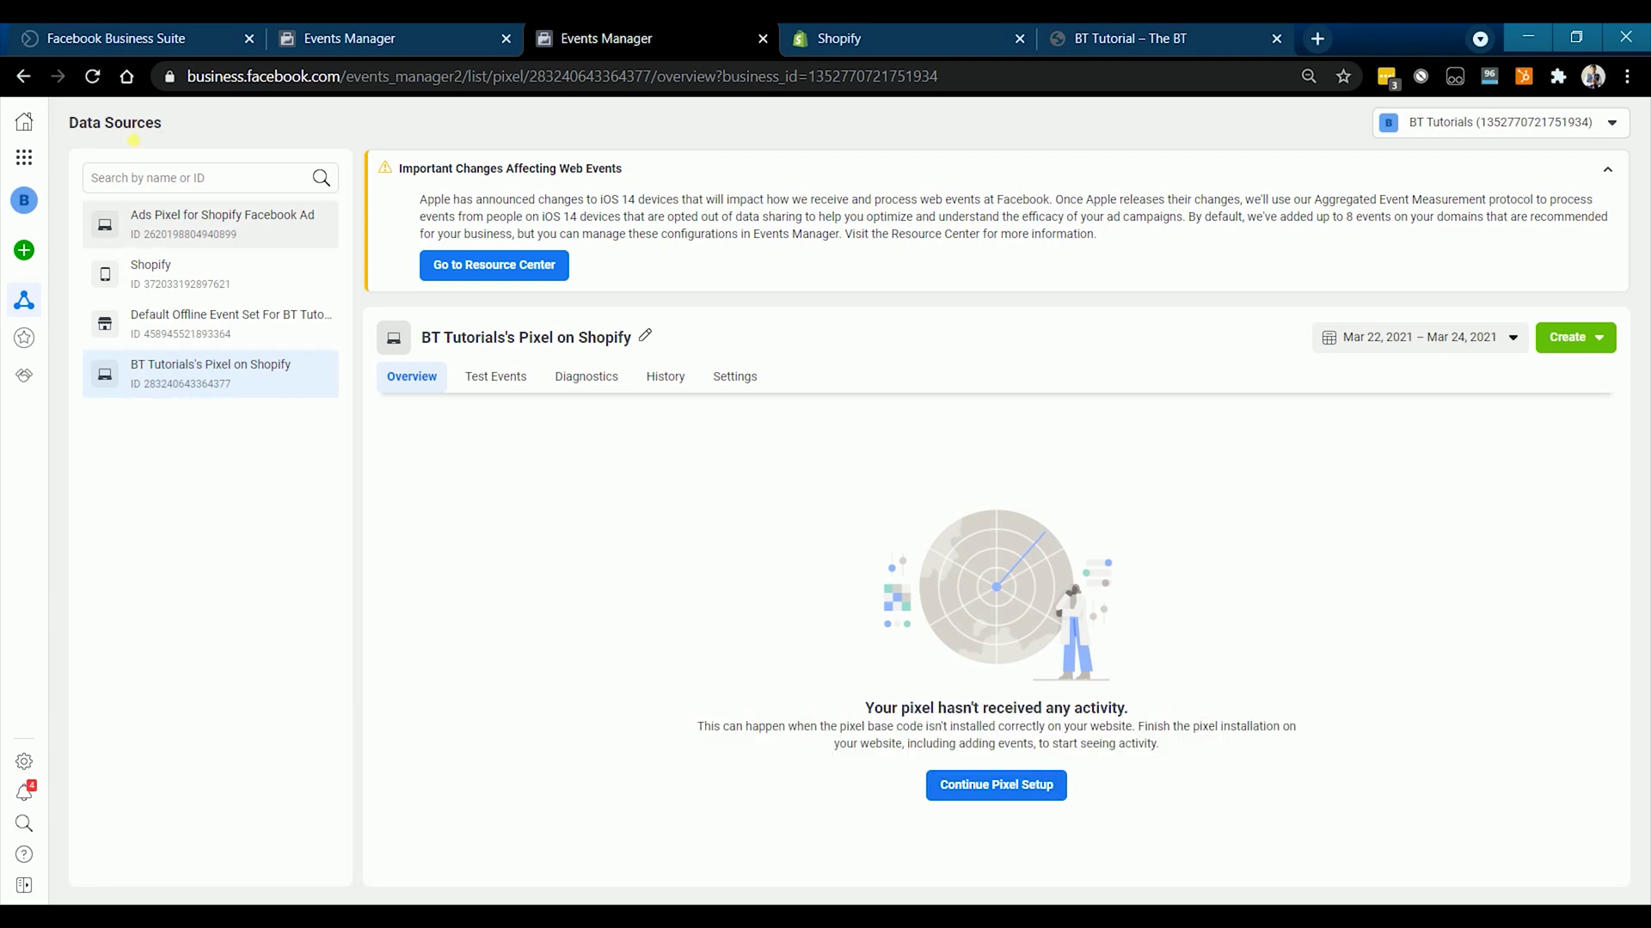
click(89, 78)
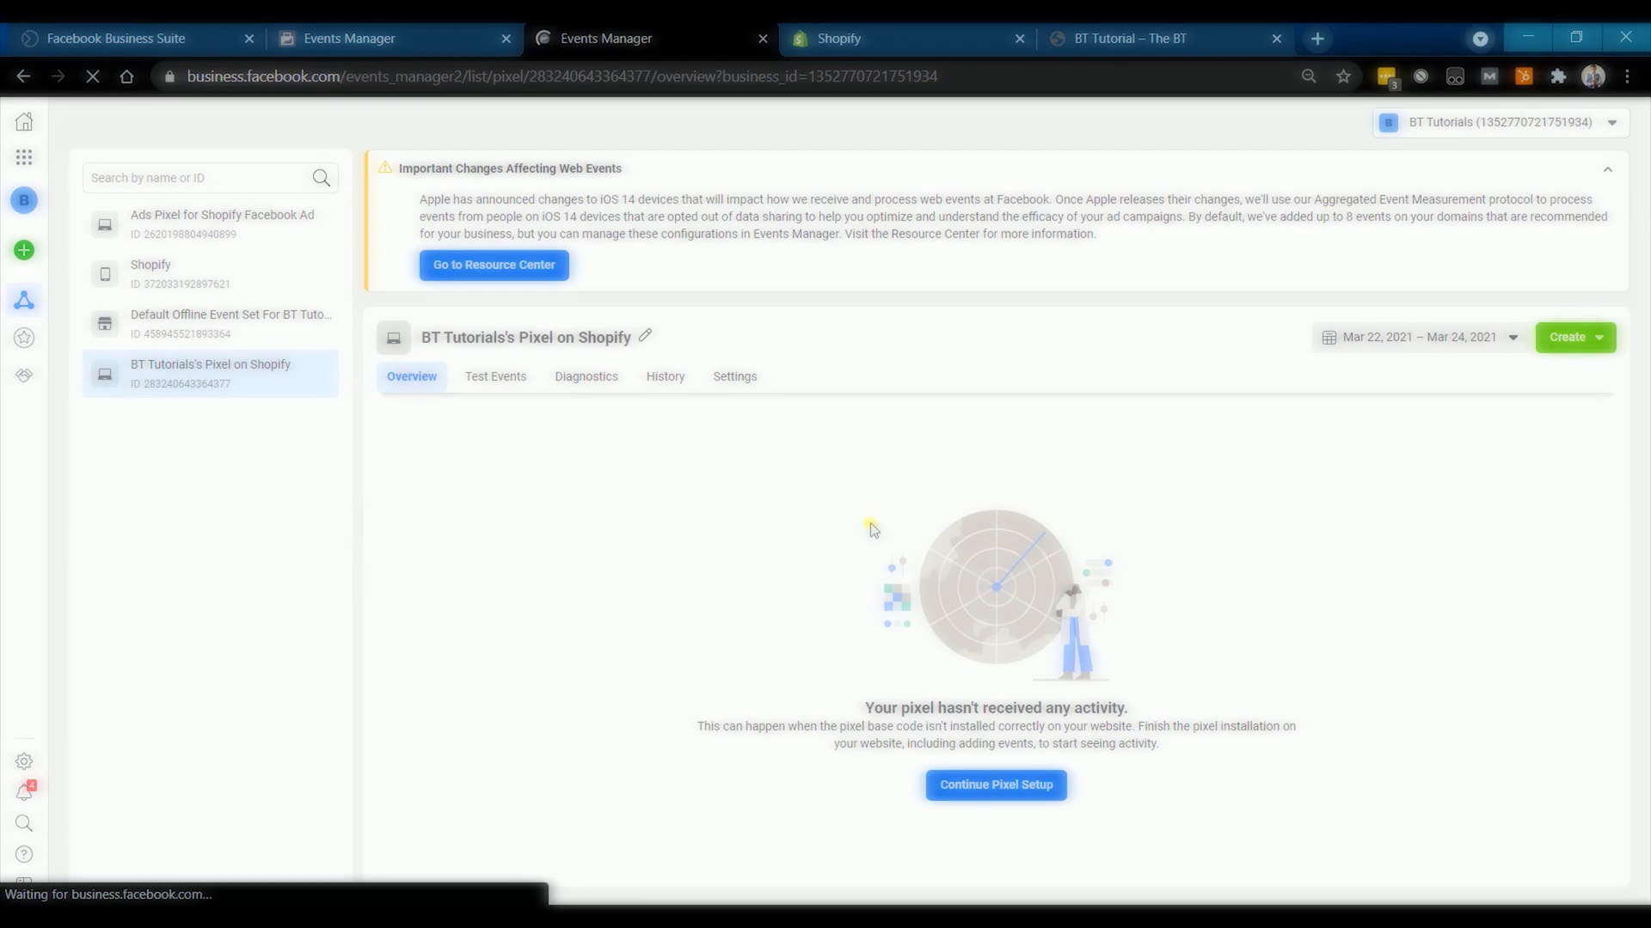